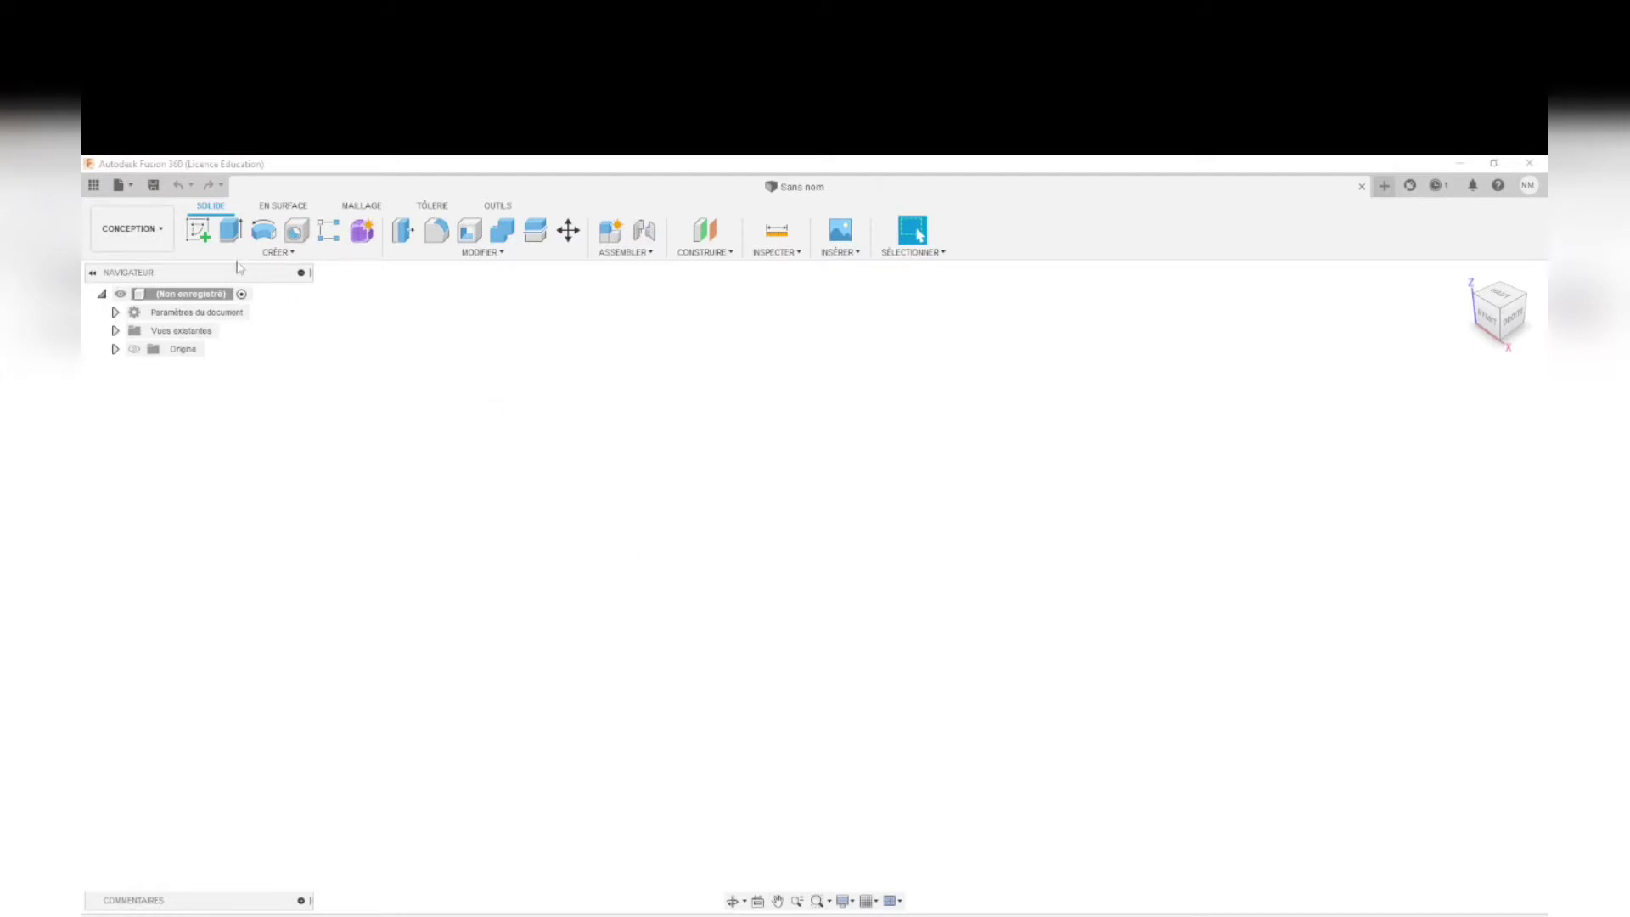
Step: Start a sketch on the horizontal XY origin plane and view it straight from the top
click(200, 234)
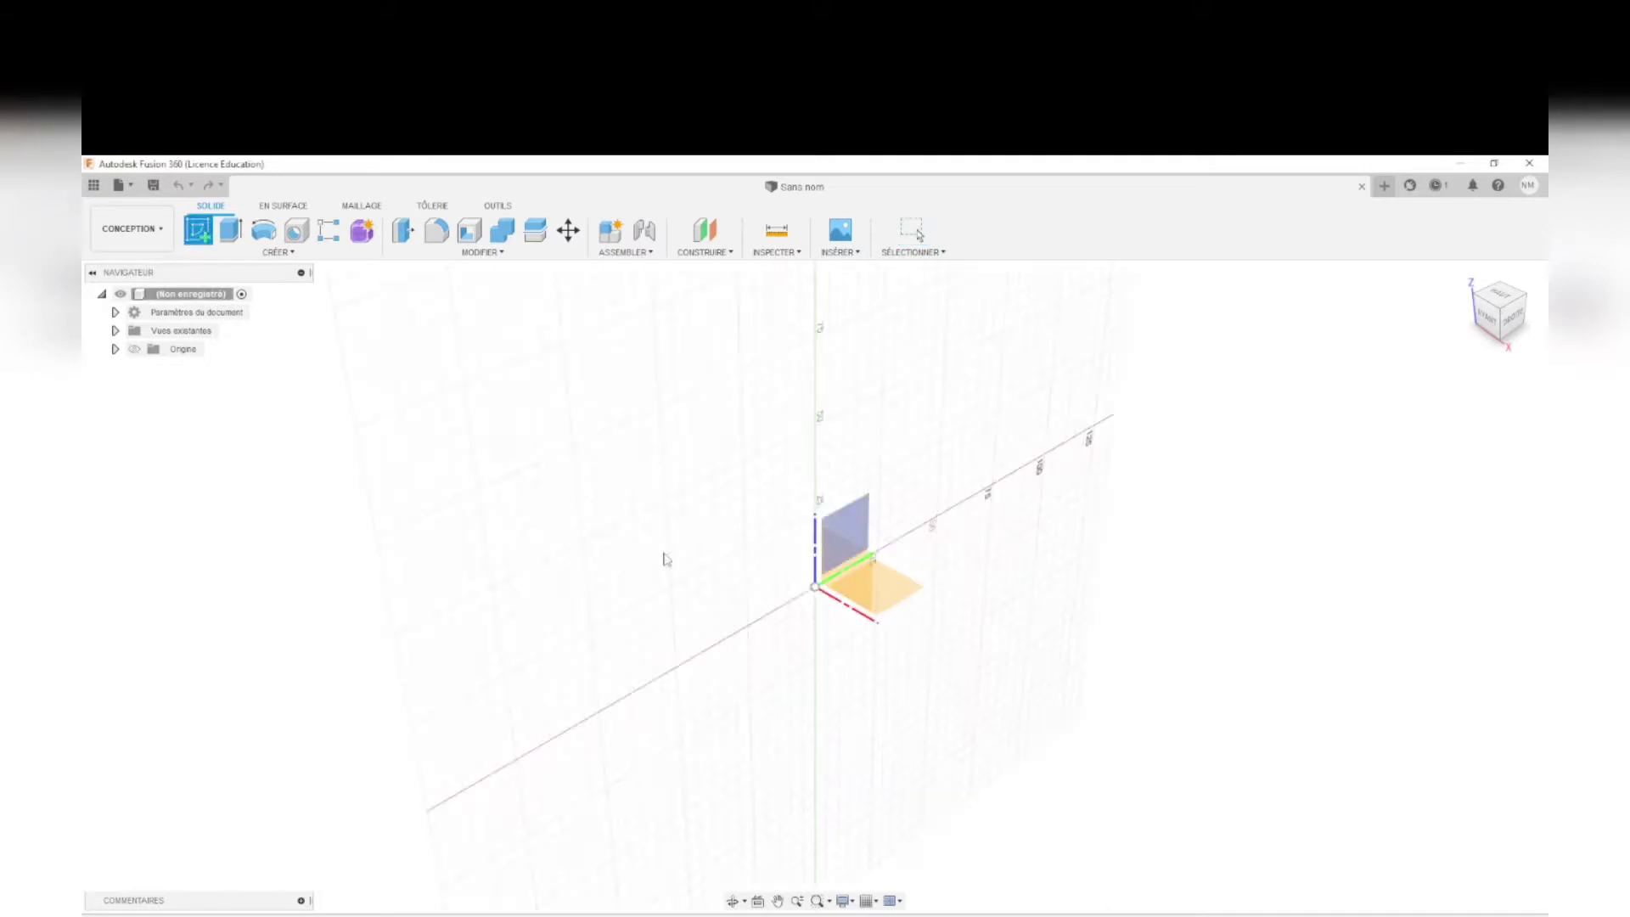
click(904, 592)
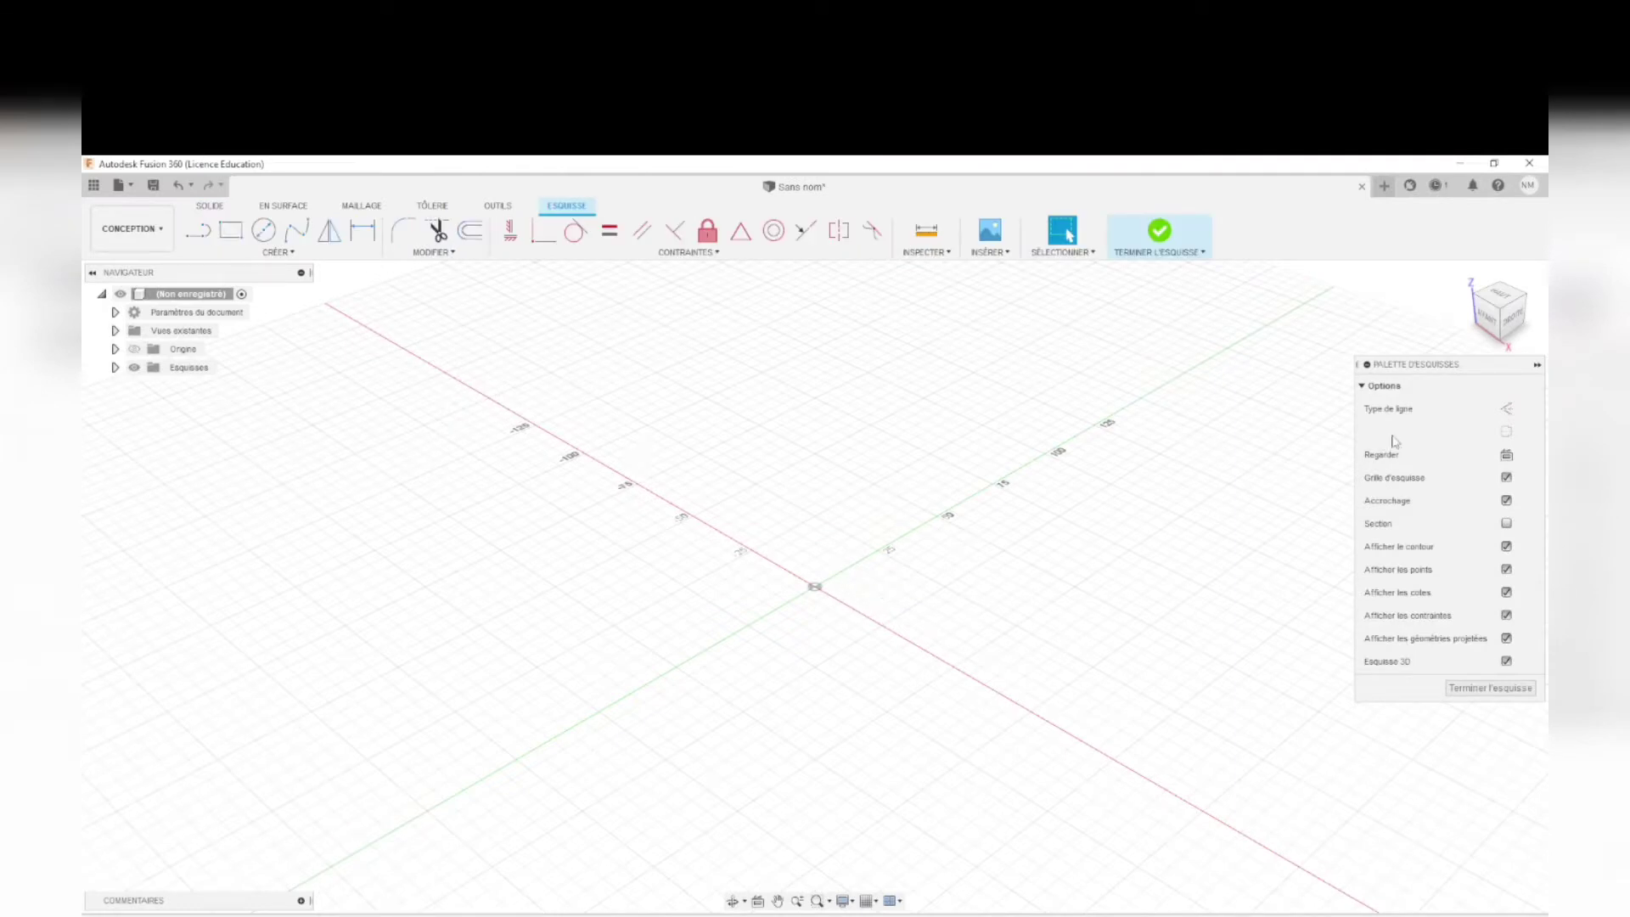
click(1500, 296)
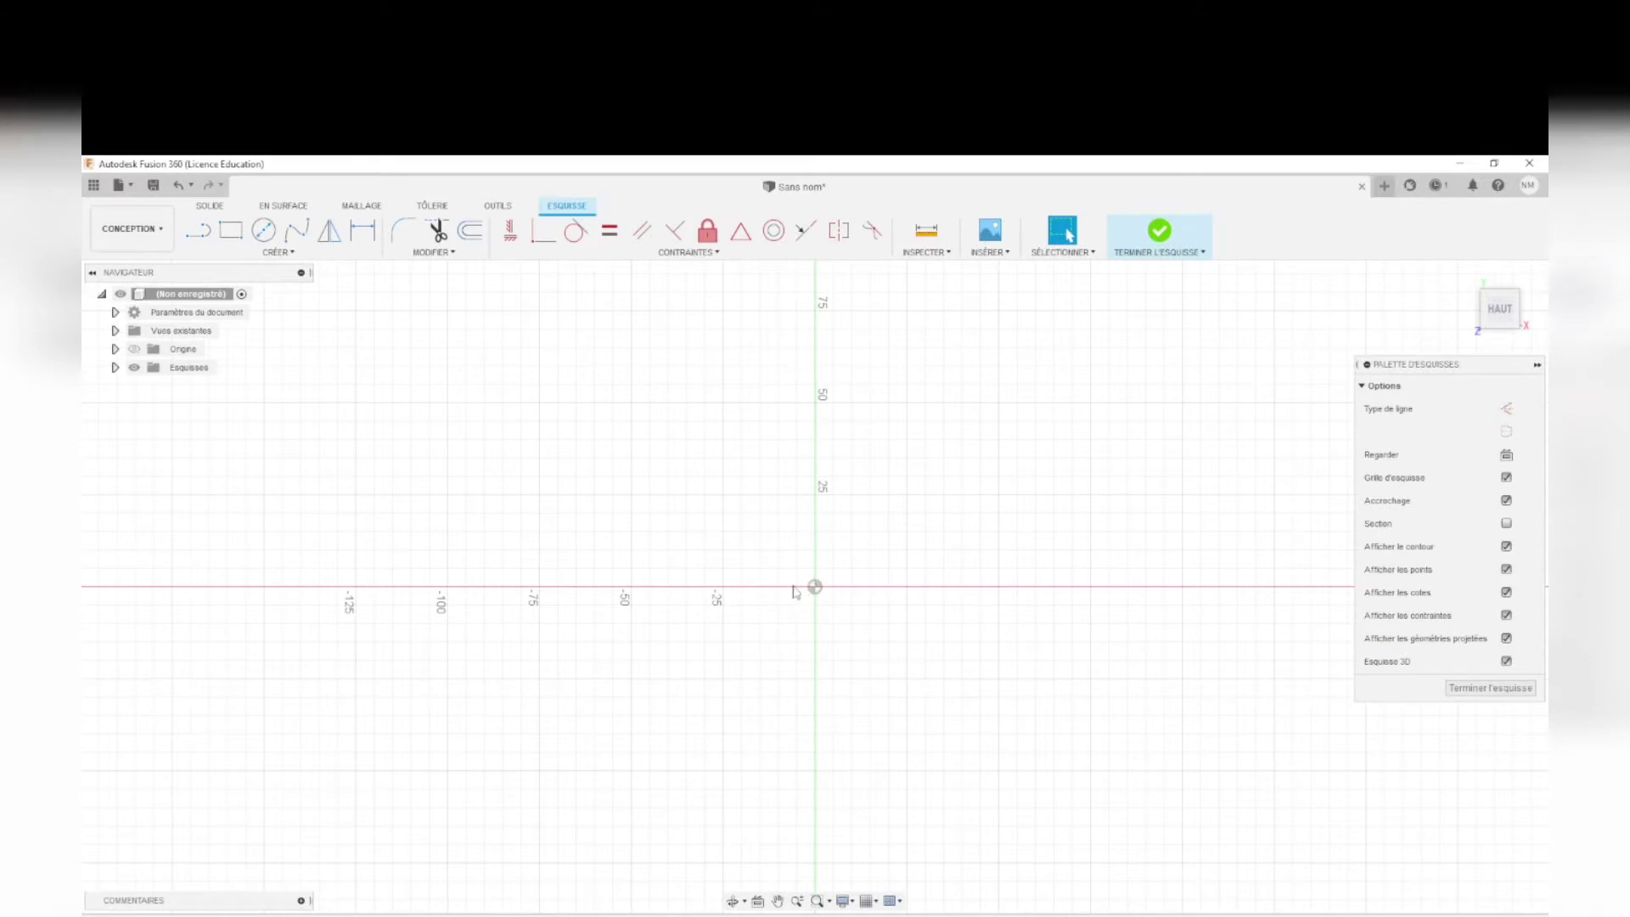
scroll(813, 598, down, 3)
scroll(813, 600, up, 5)
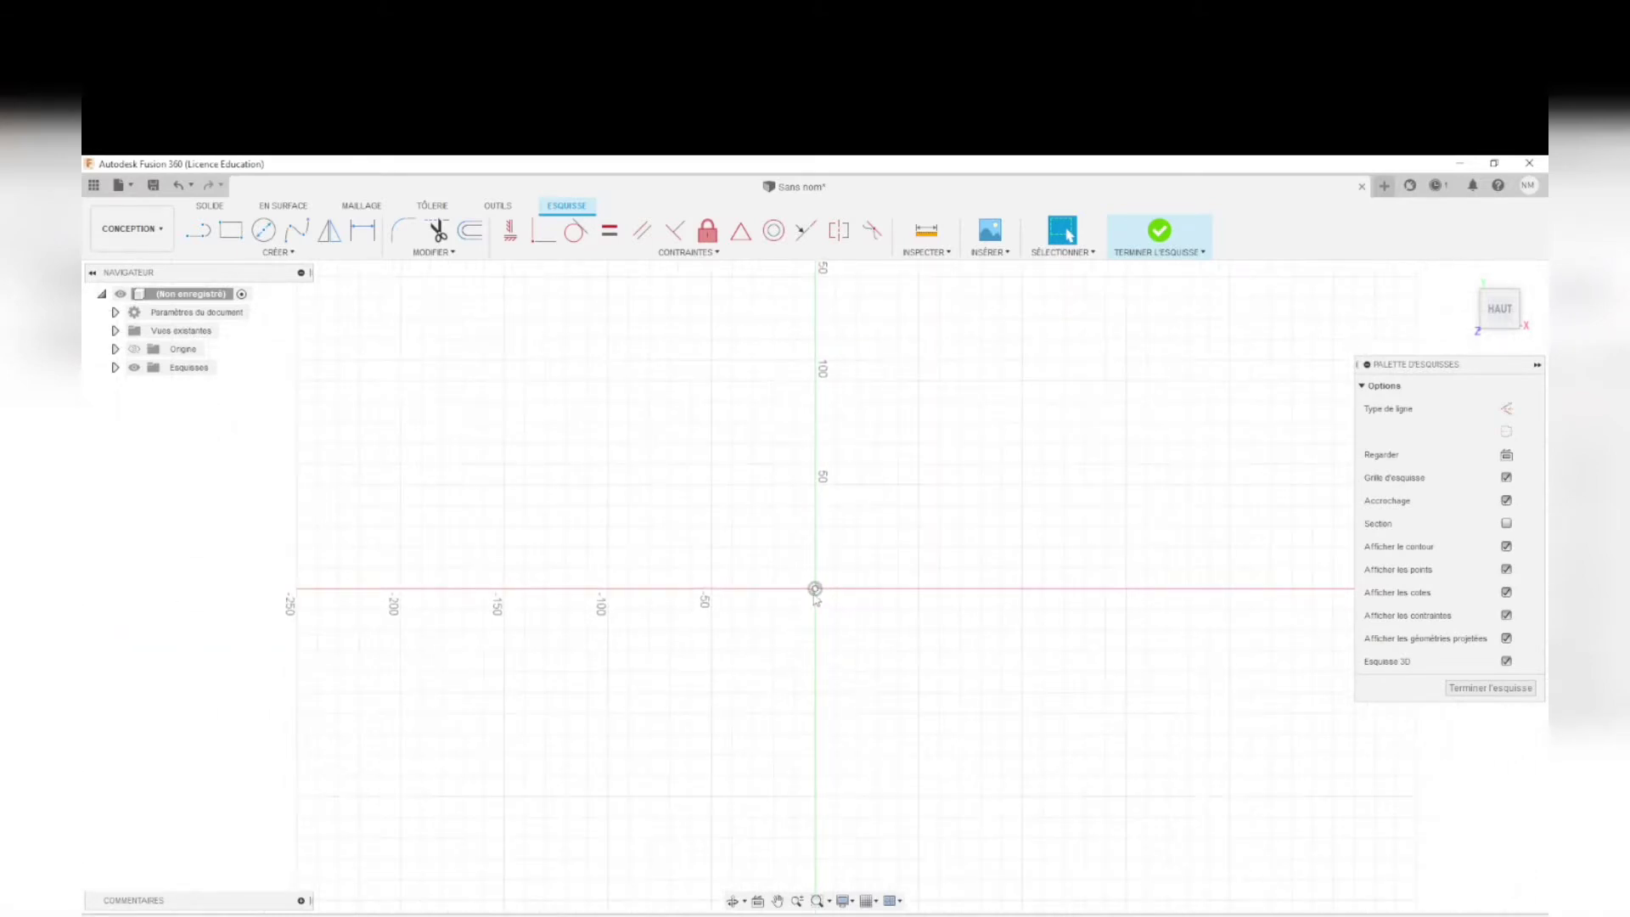
scroll(796, 596, up, 1)
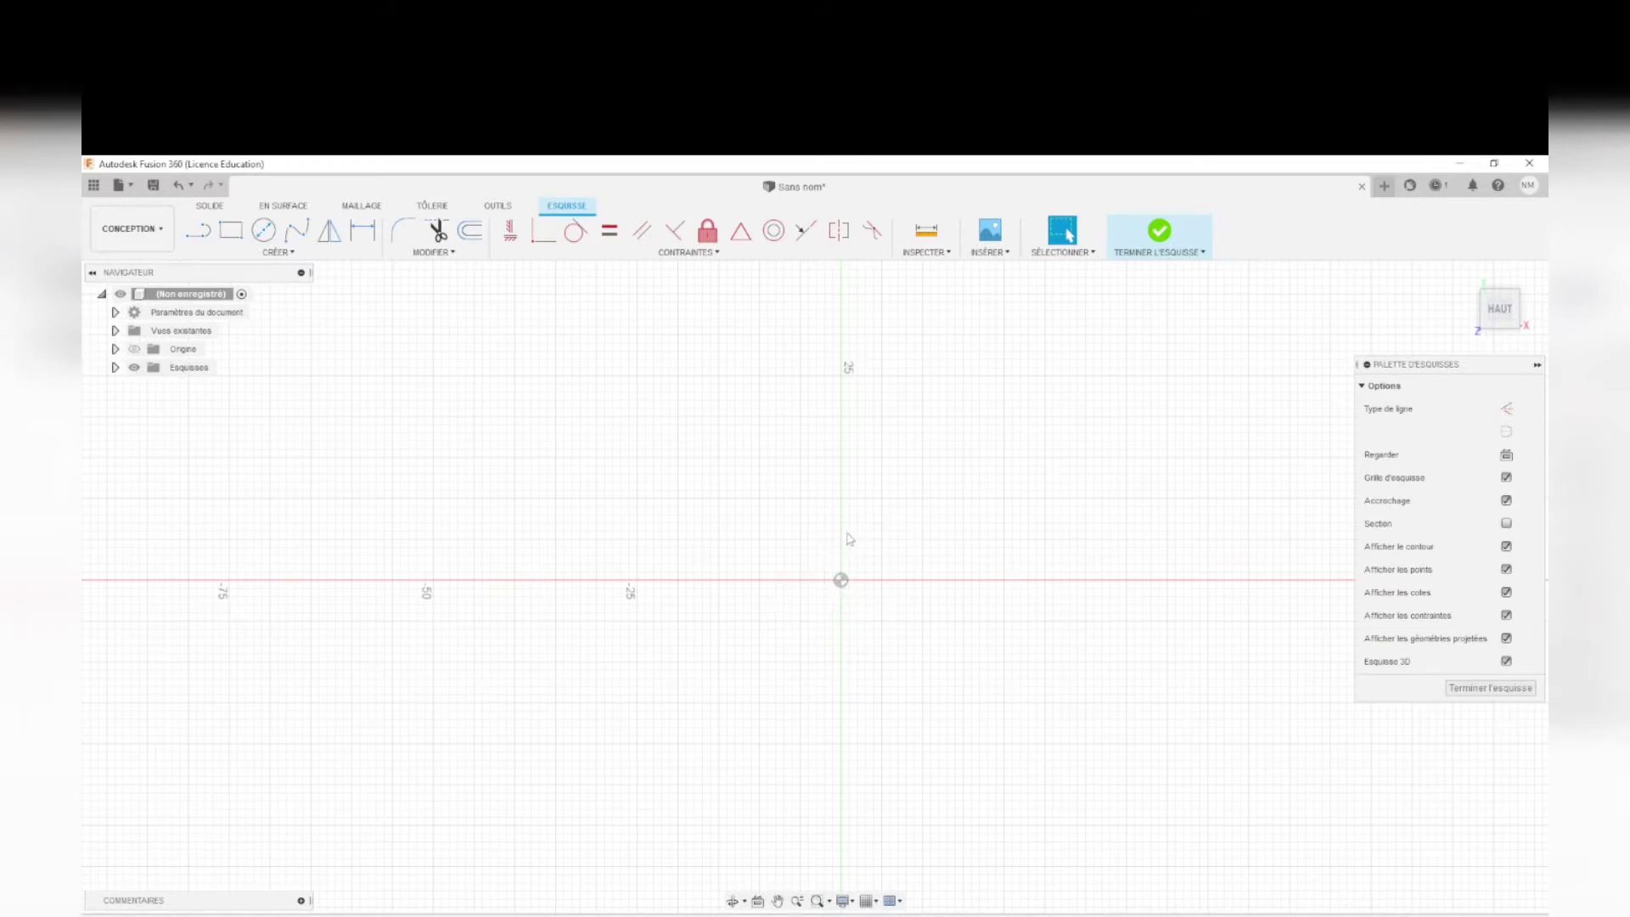
scroll(867, 586, up, 3)
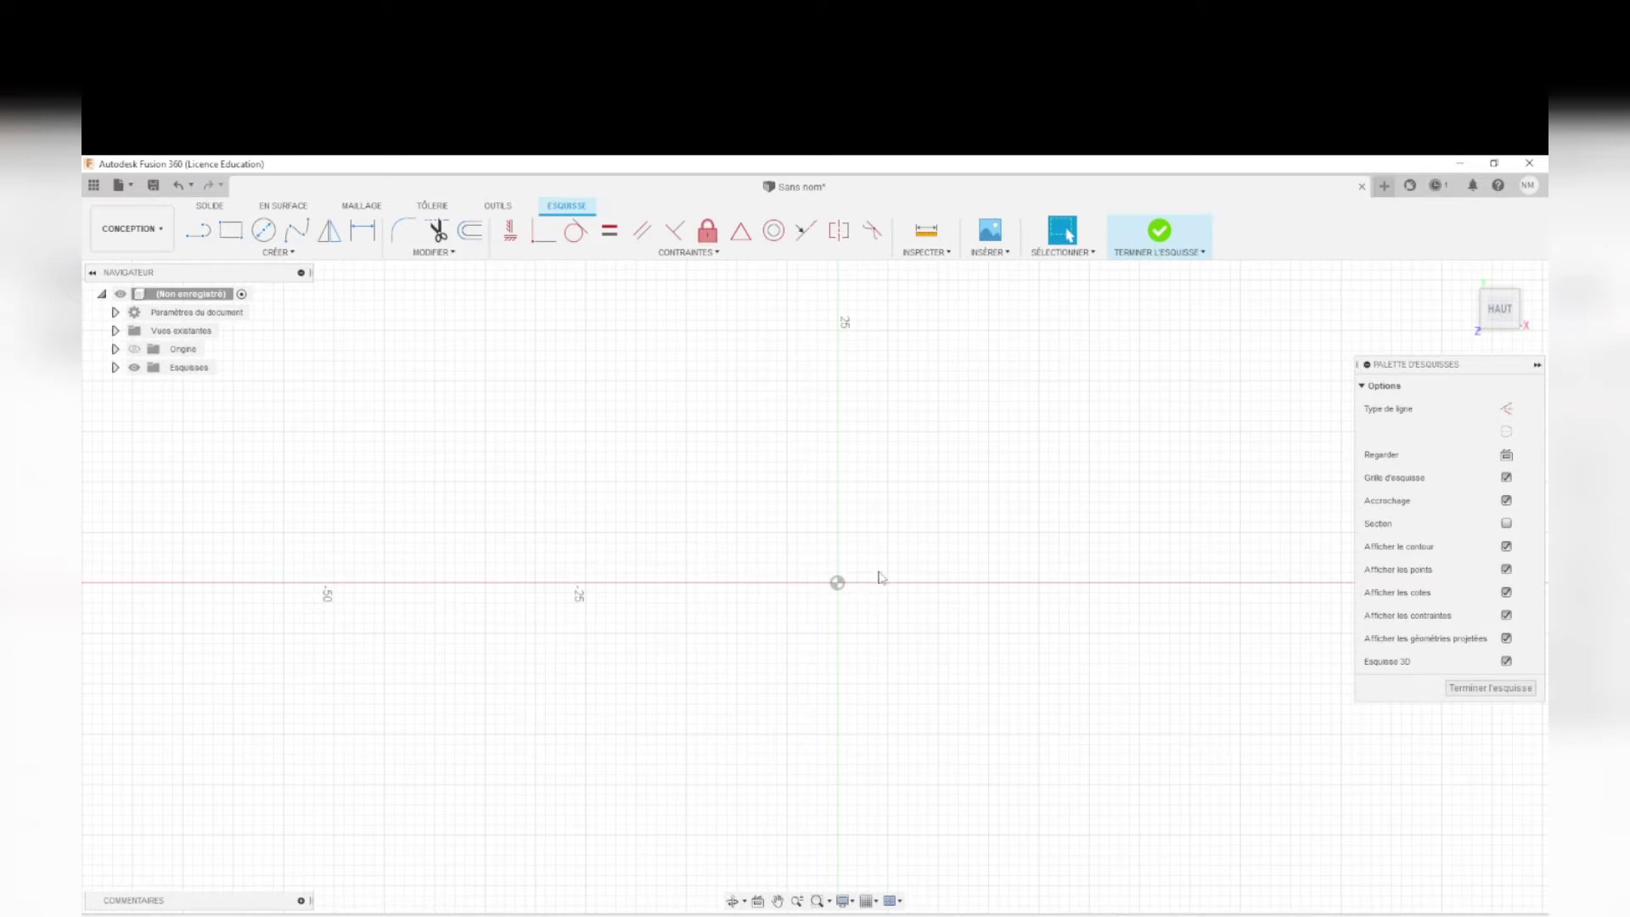
Step: Sketch a closed hexagon of lines centred on the origin, with 6 mm horizontal sides and about 5.83 mm slanted sides, and finish the sketch
click(292, 254)
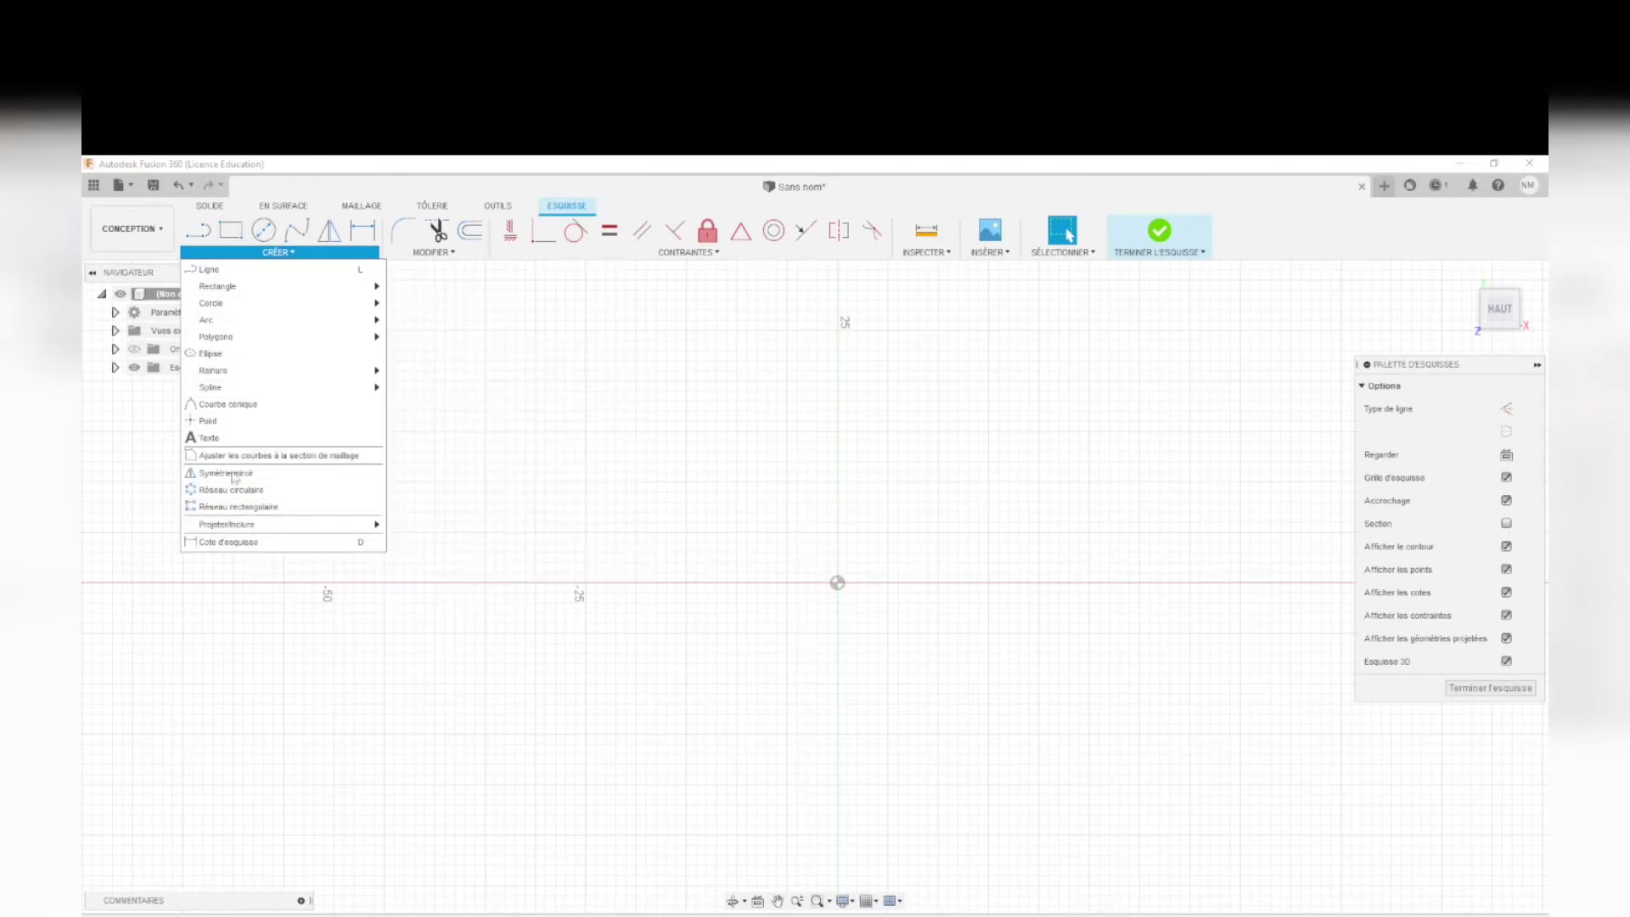
click(285, 255)
click(197, 232)
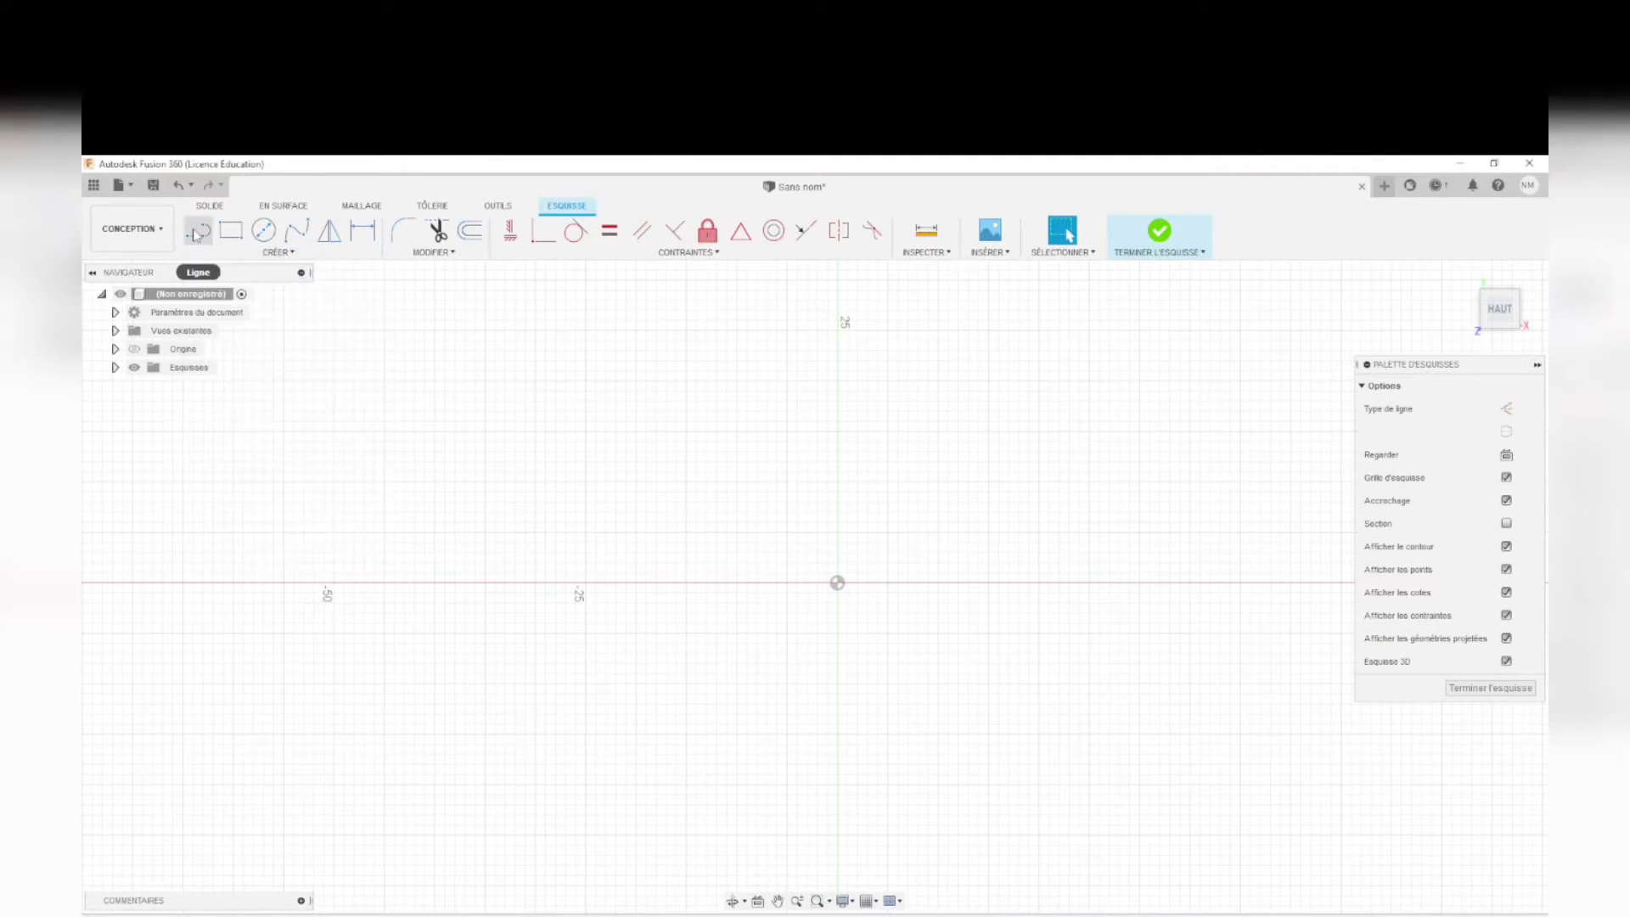
click(196, 235)
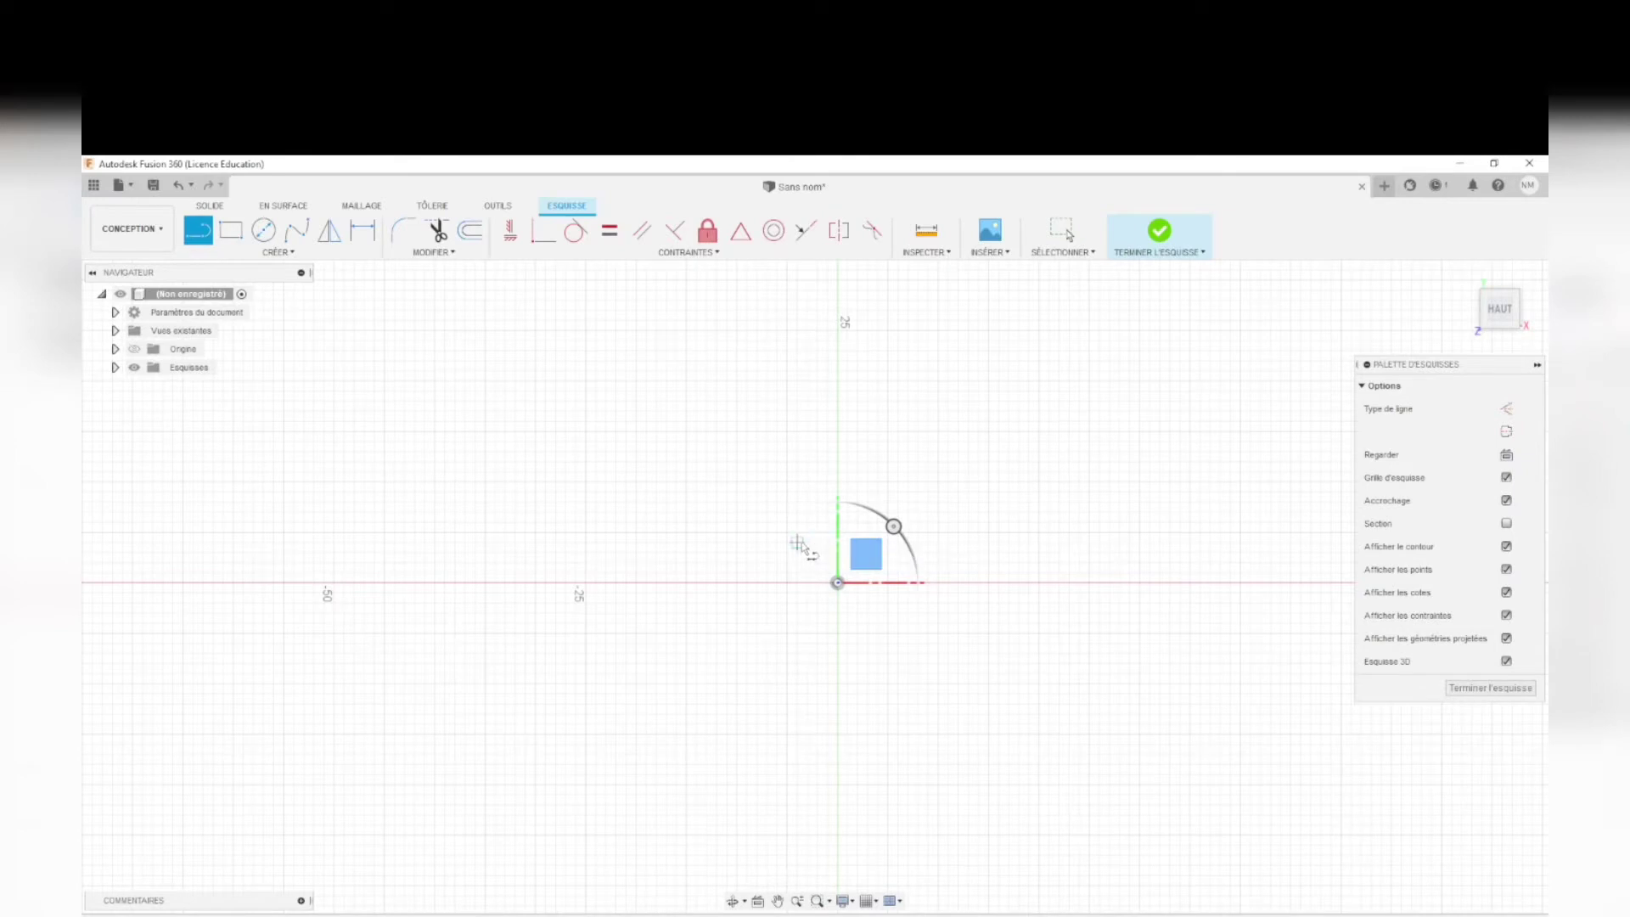
click(867, 532)
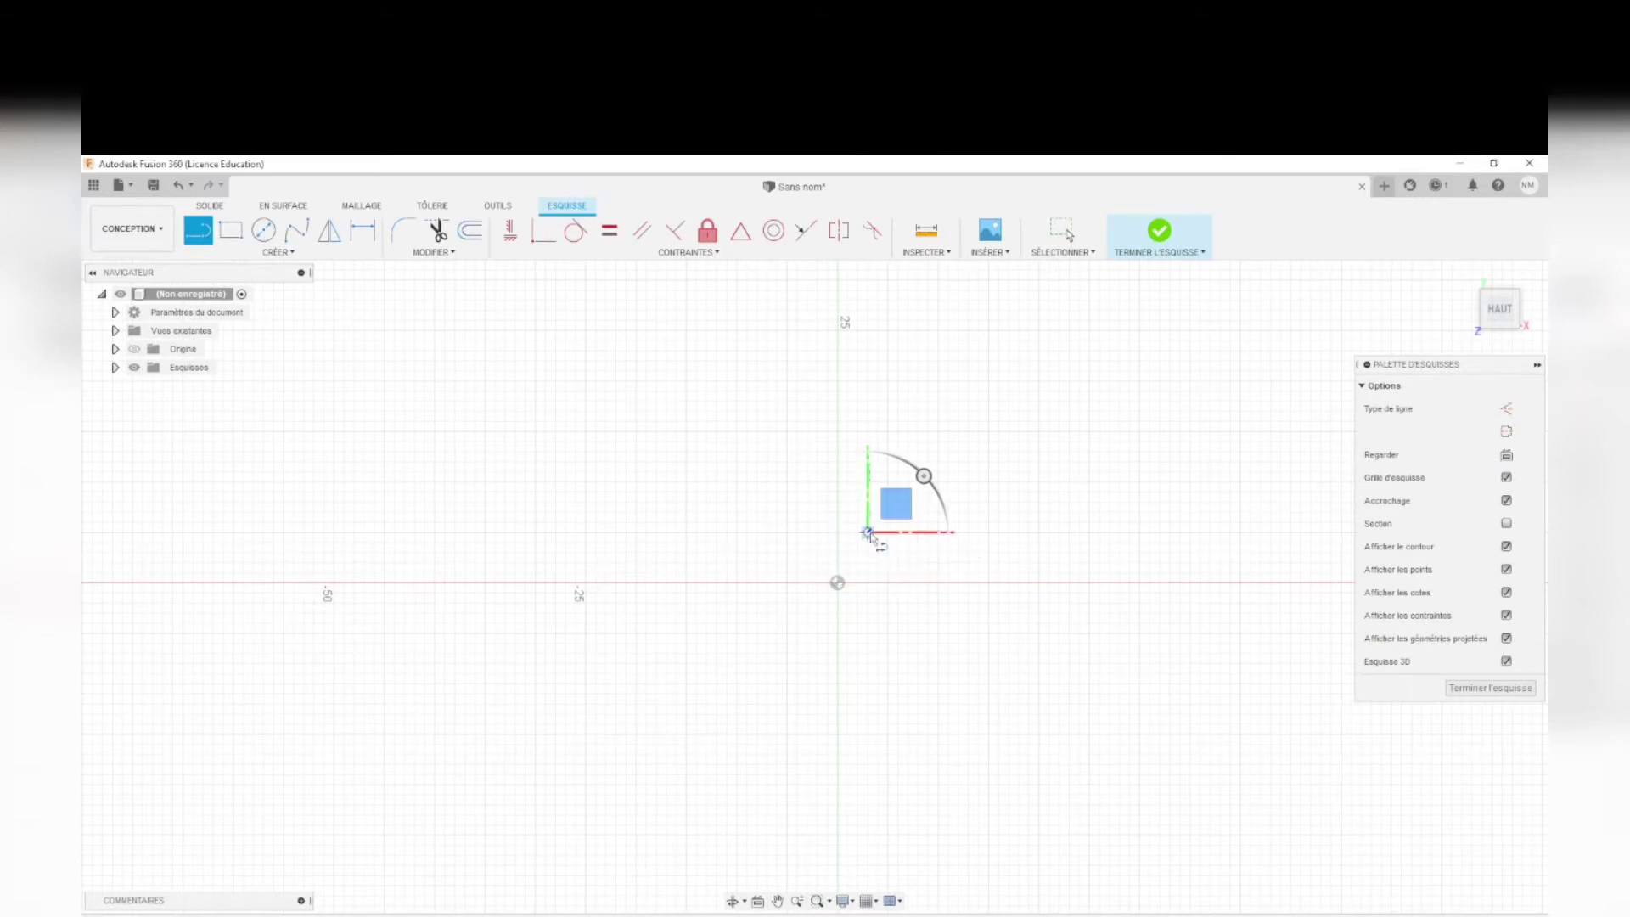
click(808, 533)
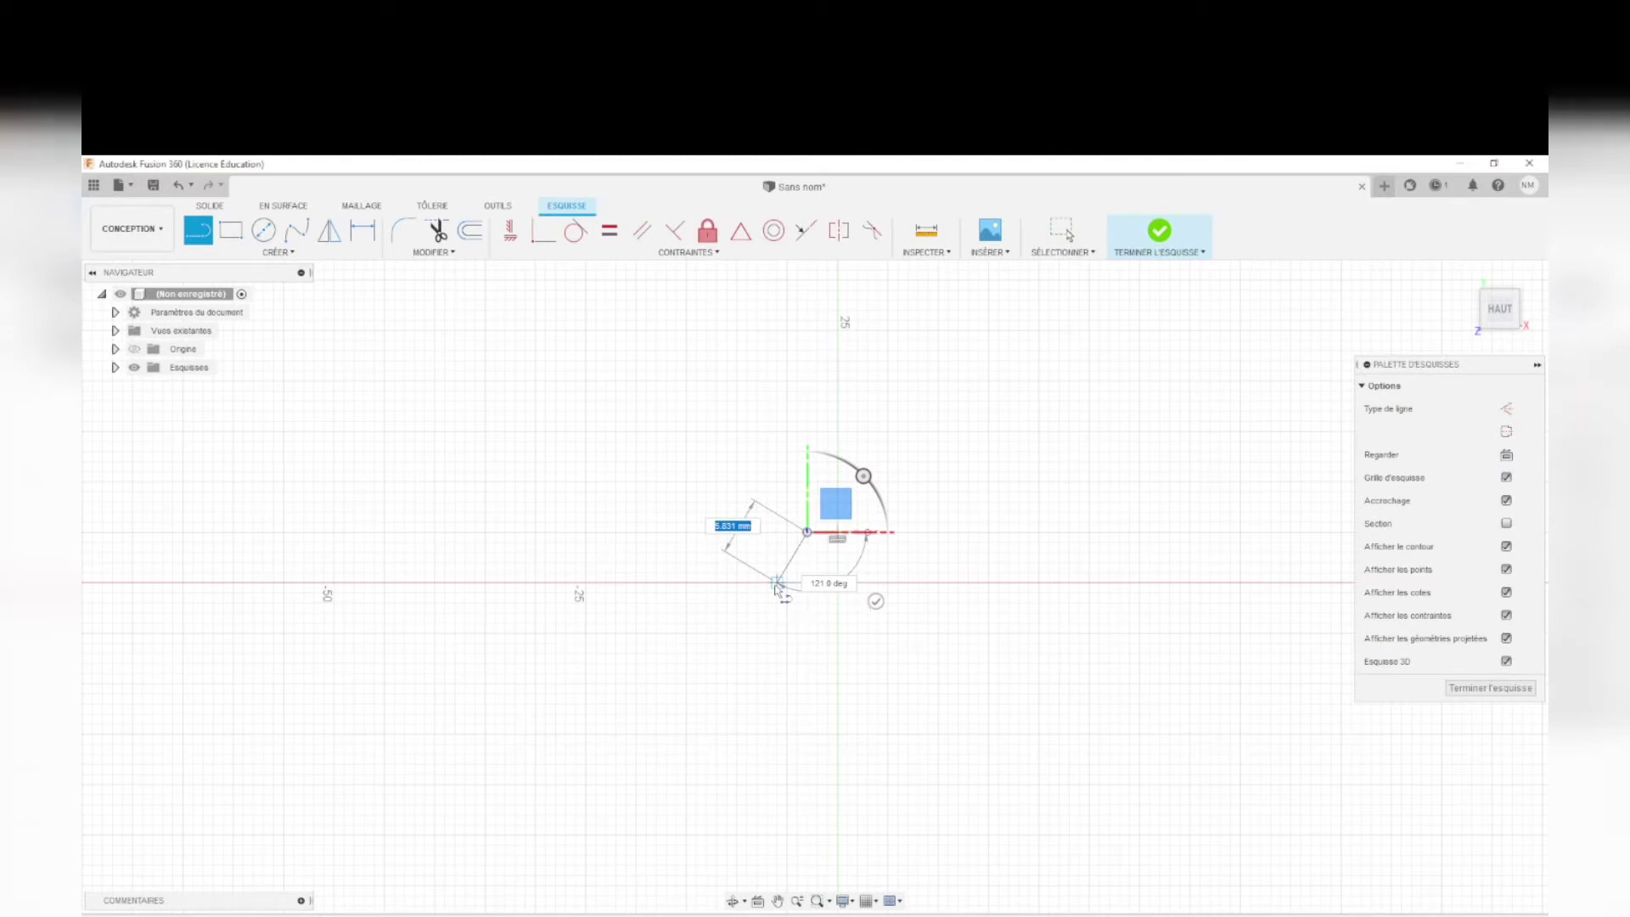
click(776, 584)
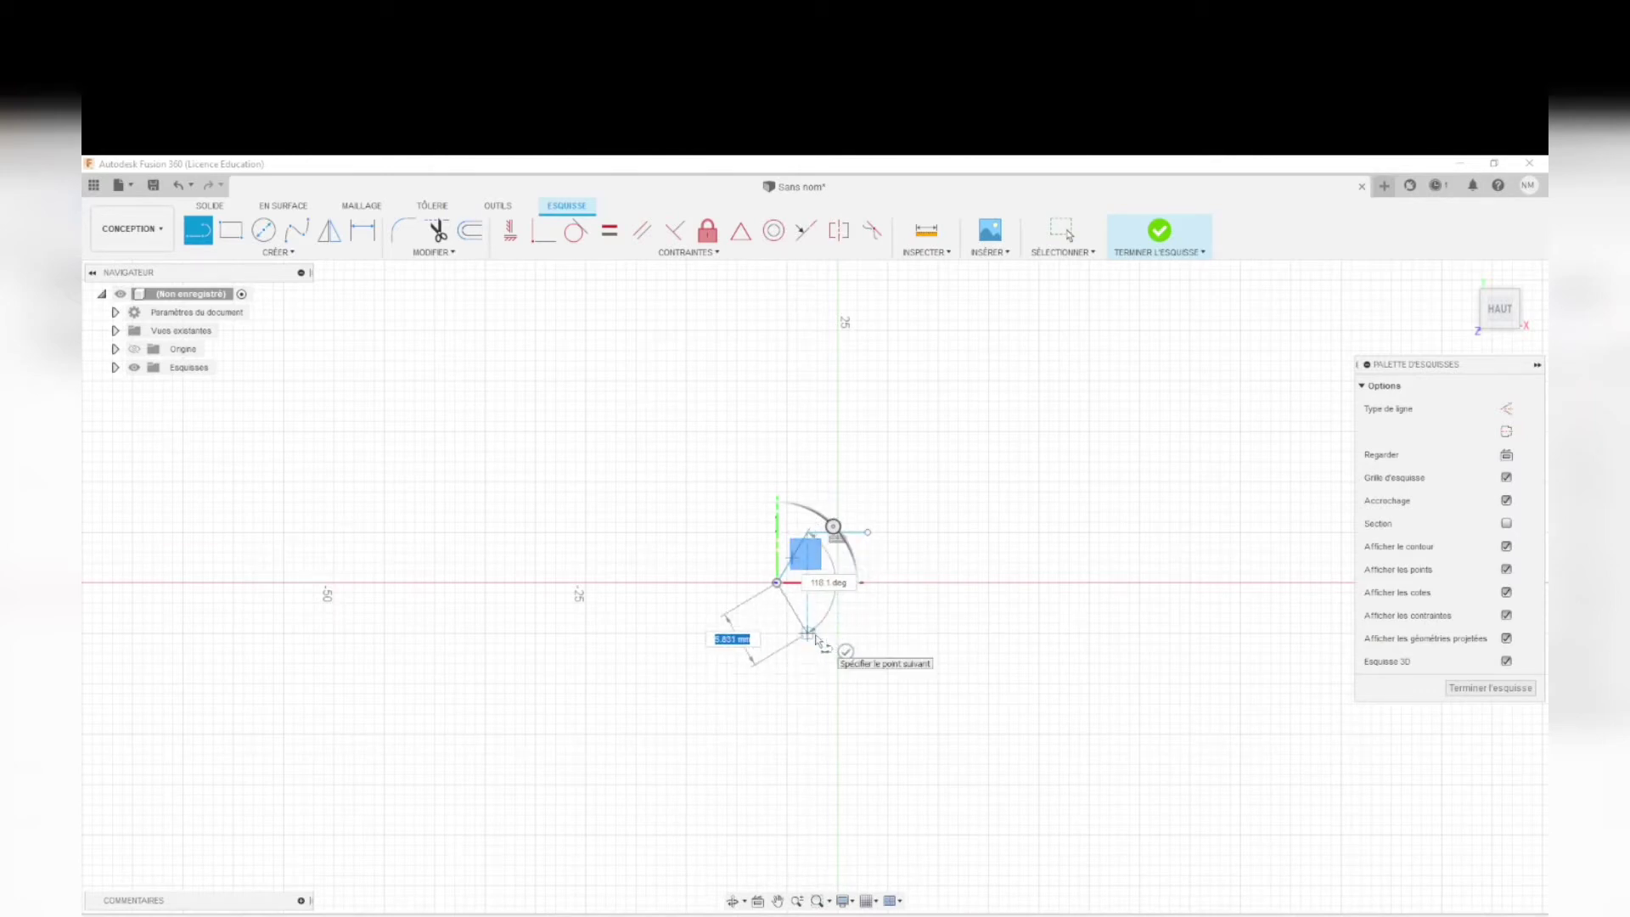
click(807, 633)
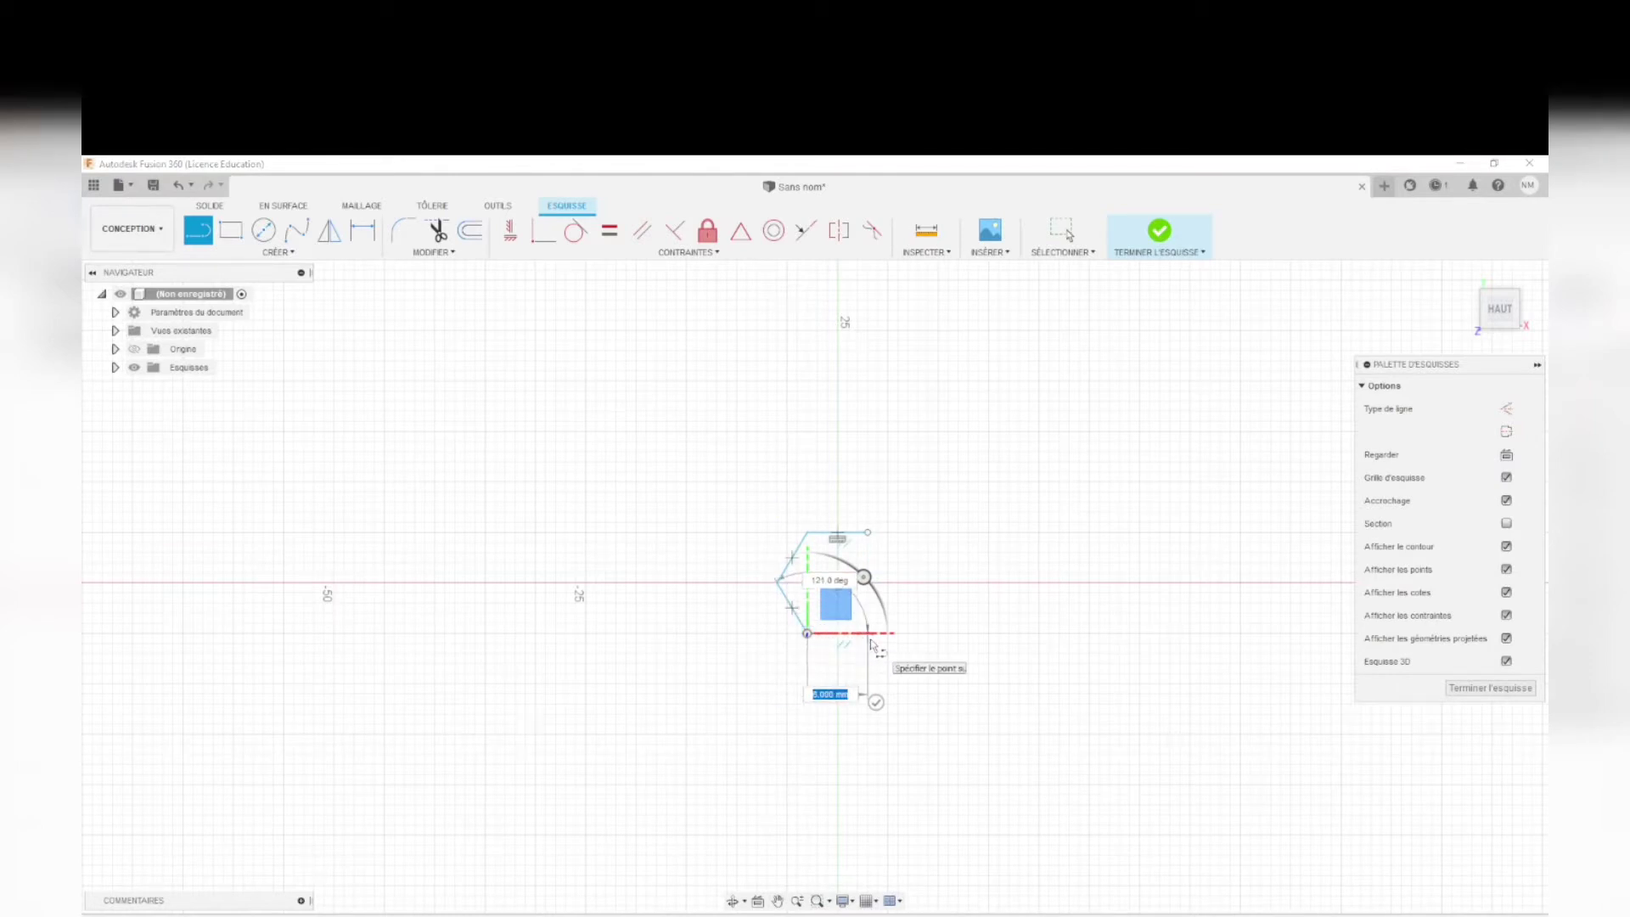
click(868, 633)
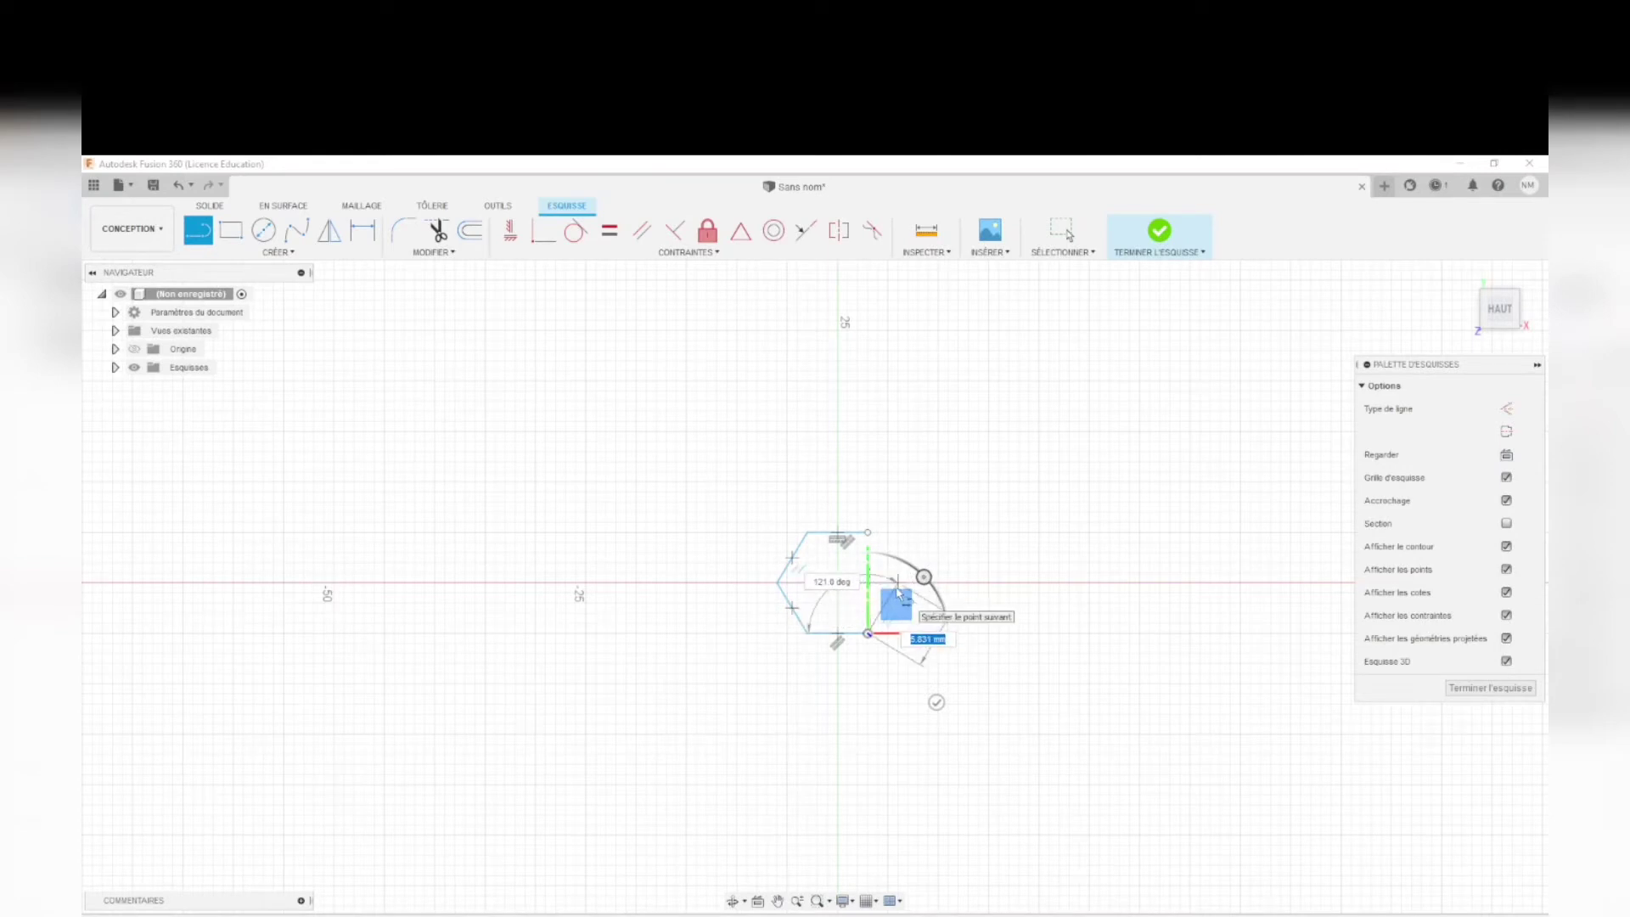
click(897, 584)
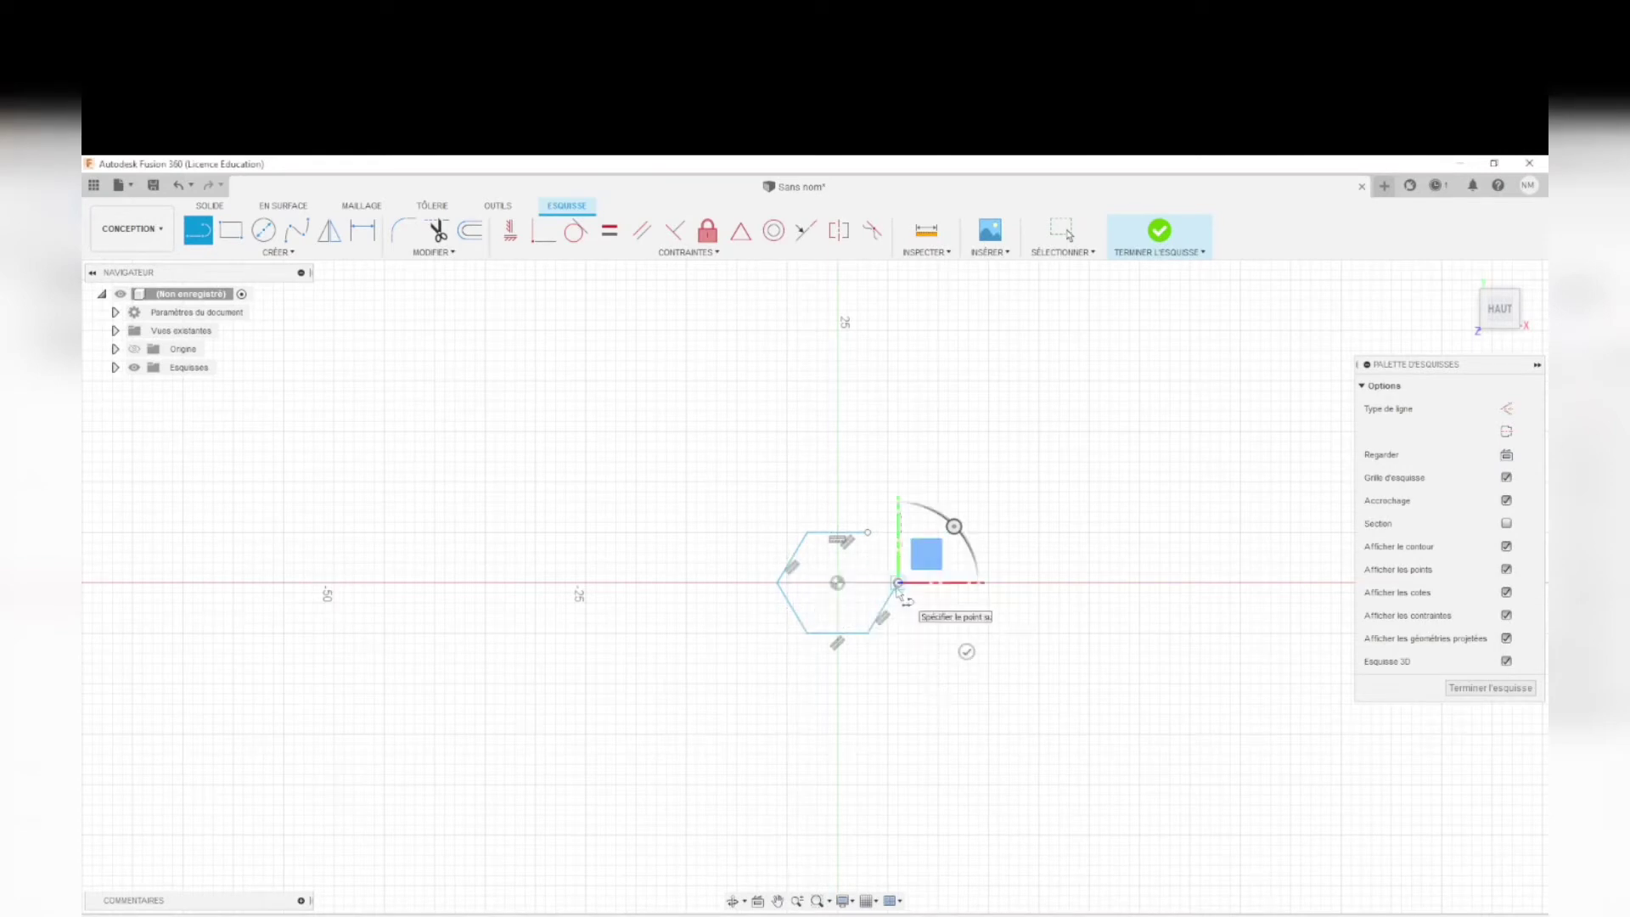
click(868, 534)
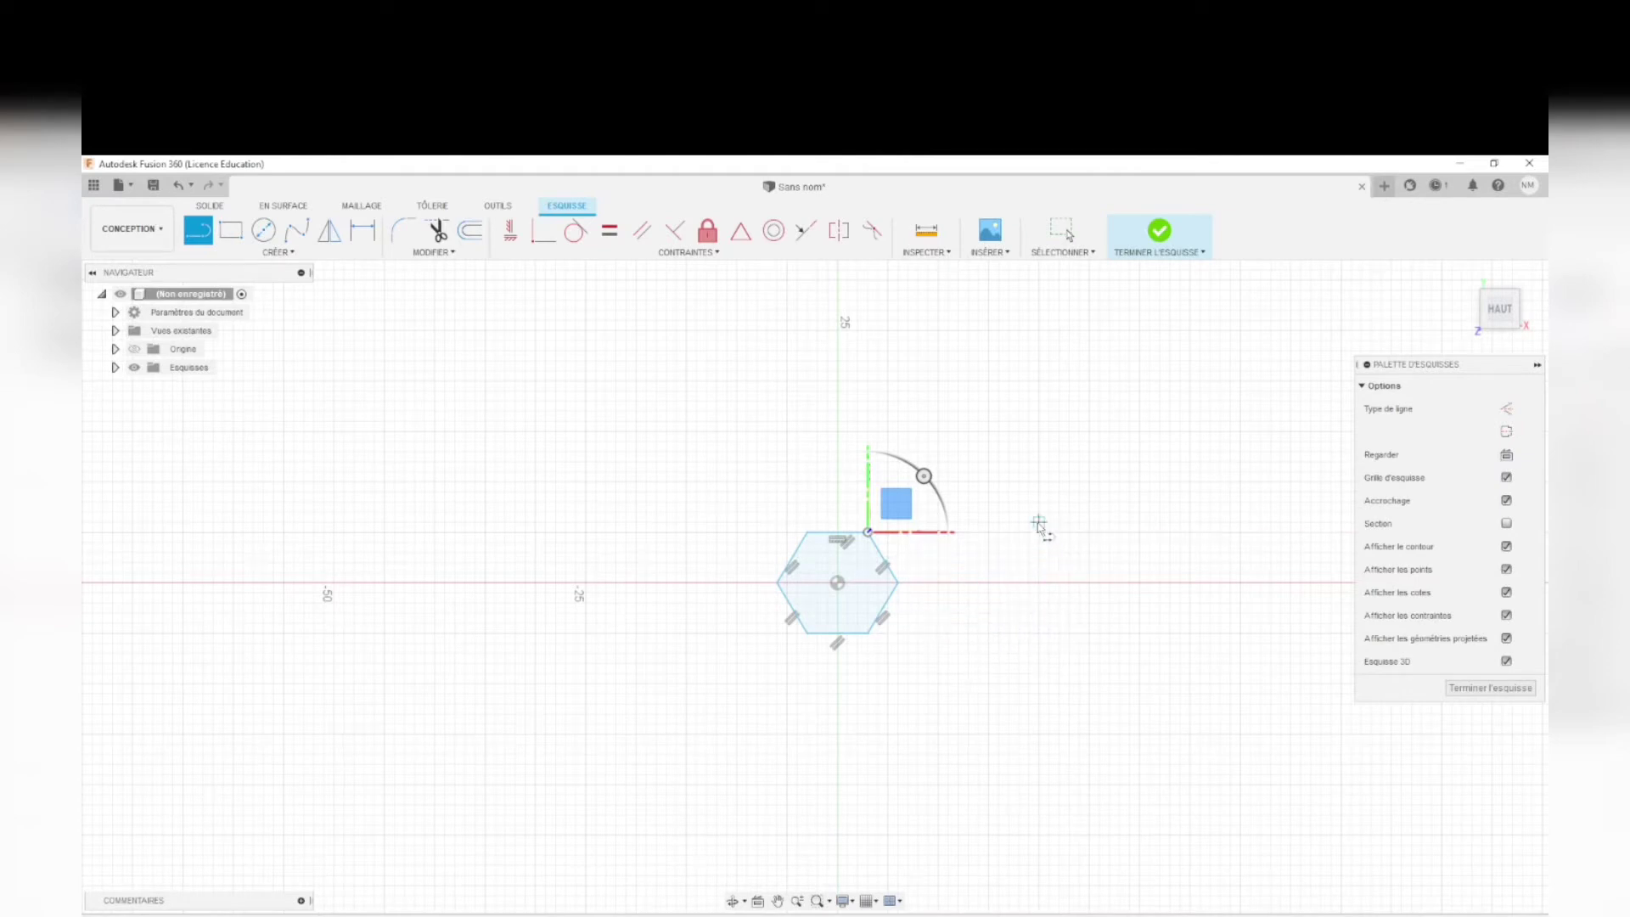
click(1164, 236)
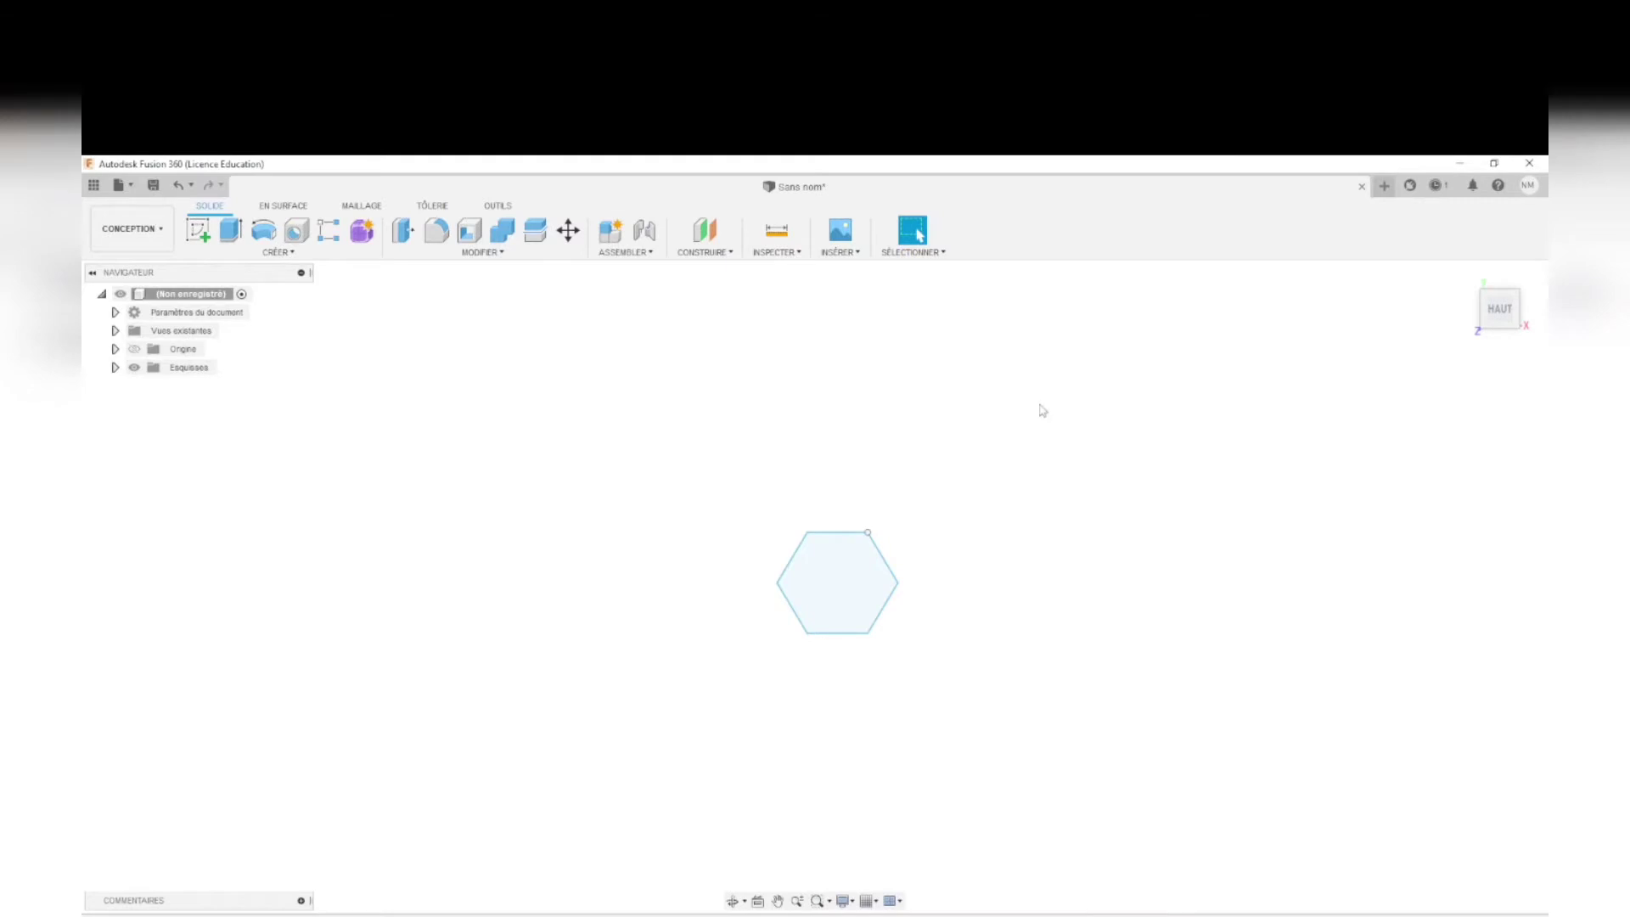
Step: Extrude the hexagon profile 3 mm as a new body
mouse_move(1504, 293)
mouse_move(1505, 290)
mouse_down()
mouse_move(1504, 374)
mouse_move(1489, 310)
mouse_up()
click(1491, 312)
click(820, 581)
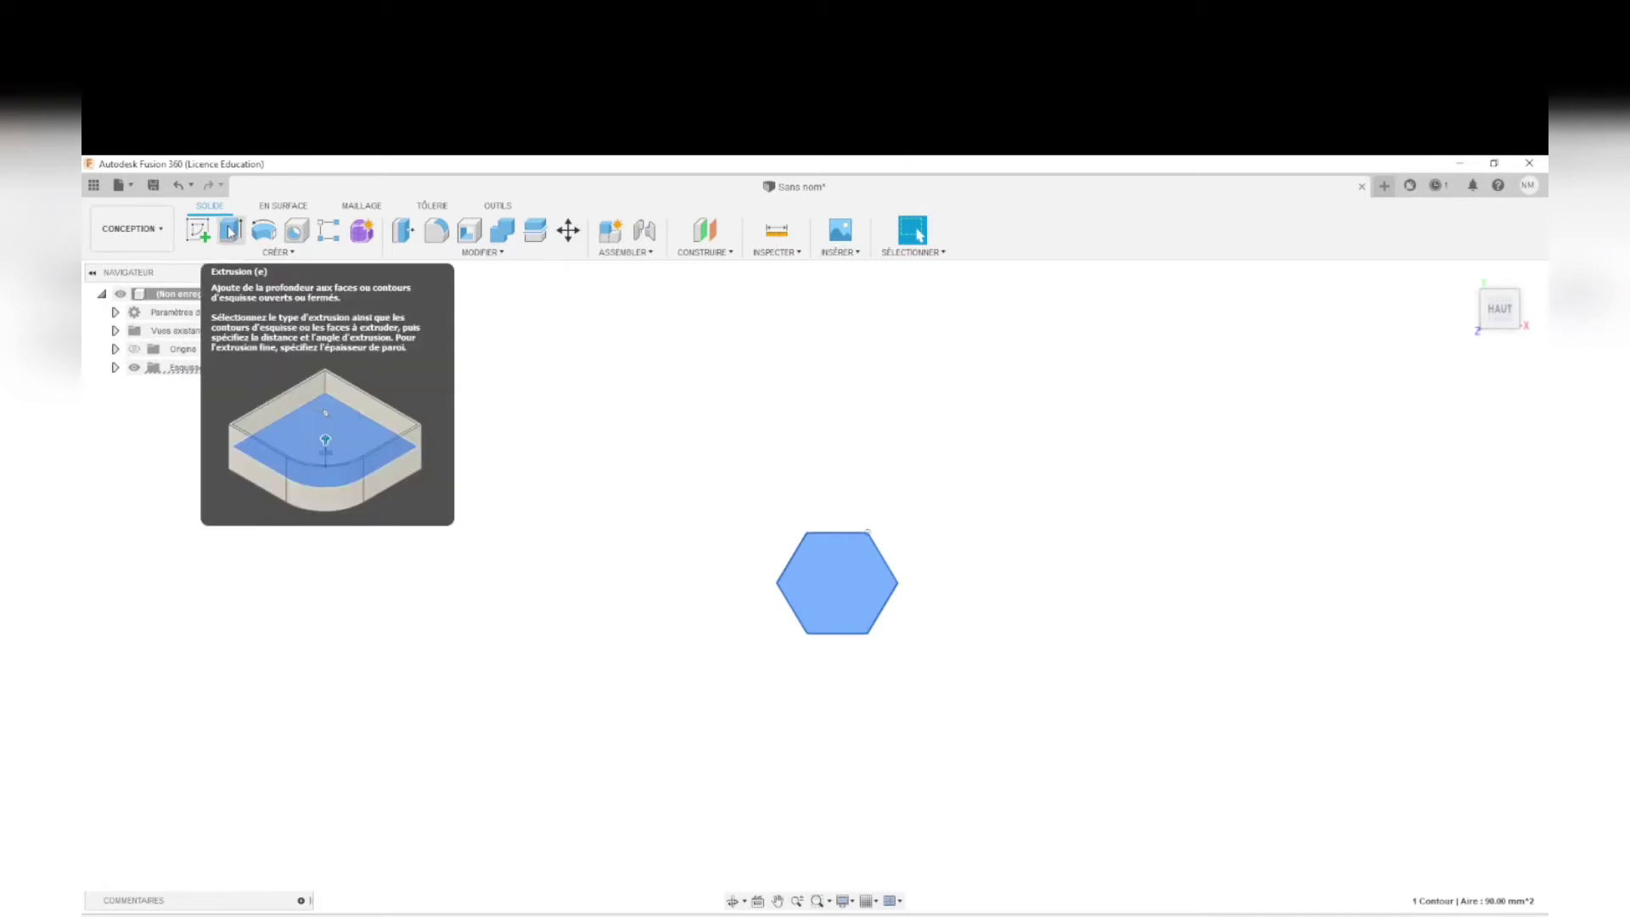
click(229, 232)
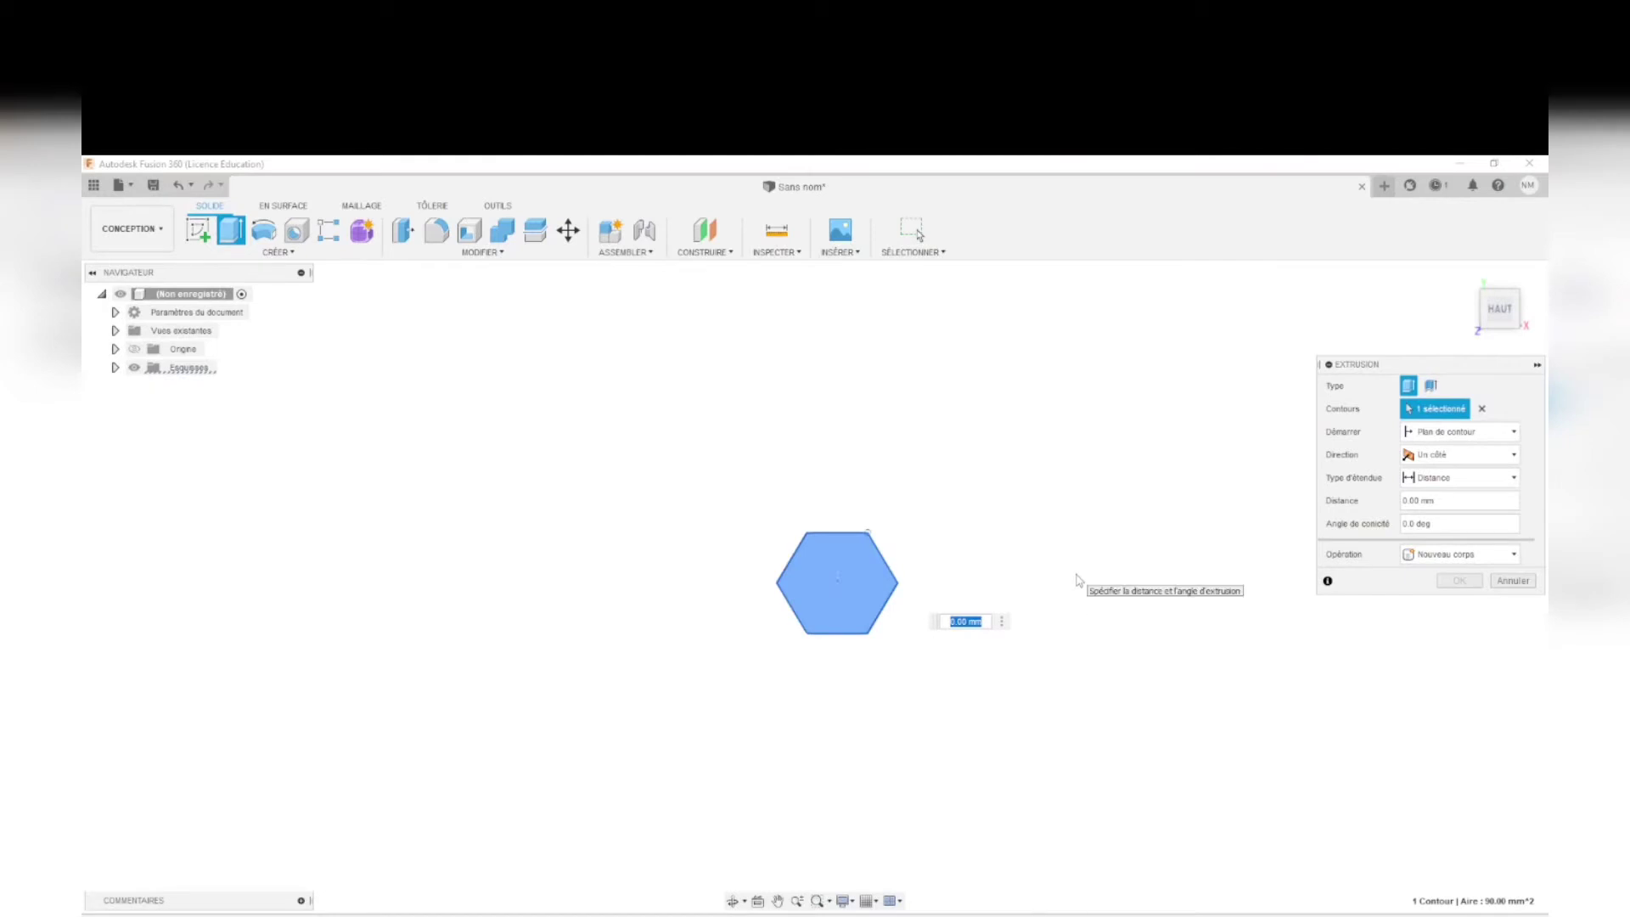
text(3)
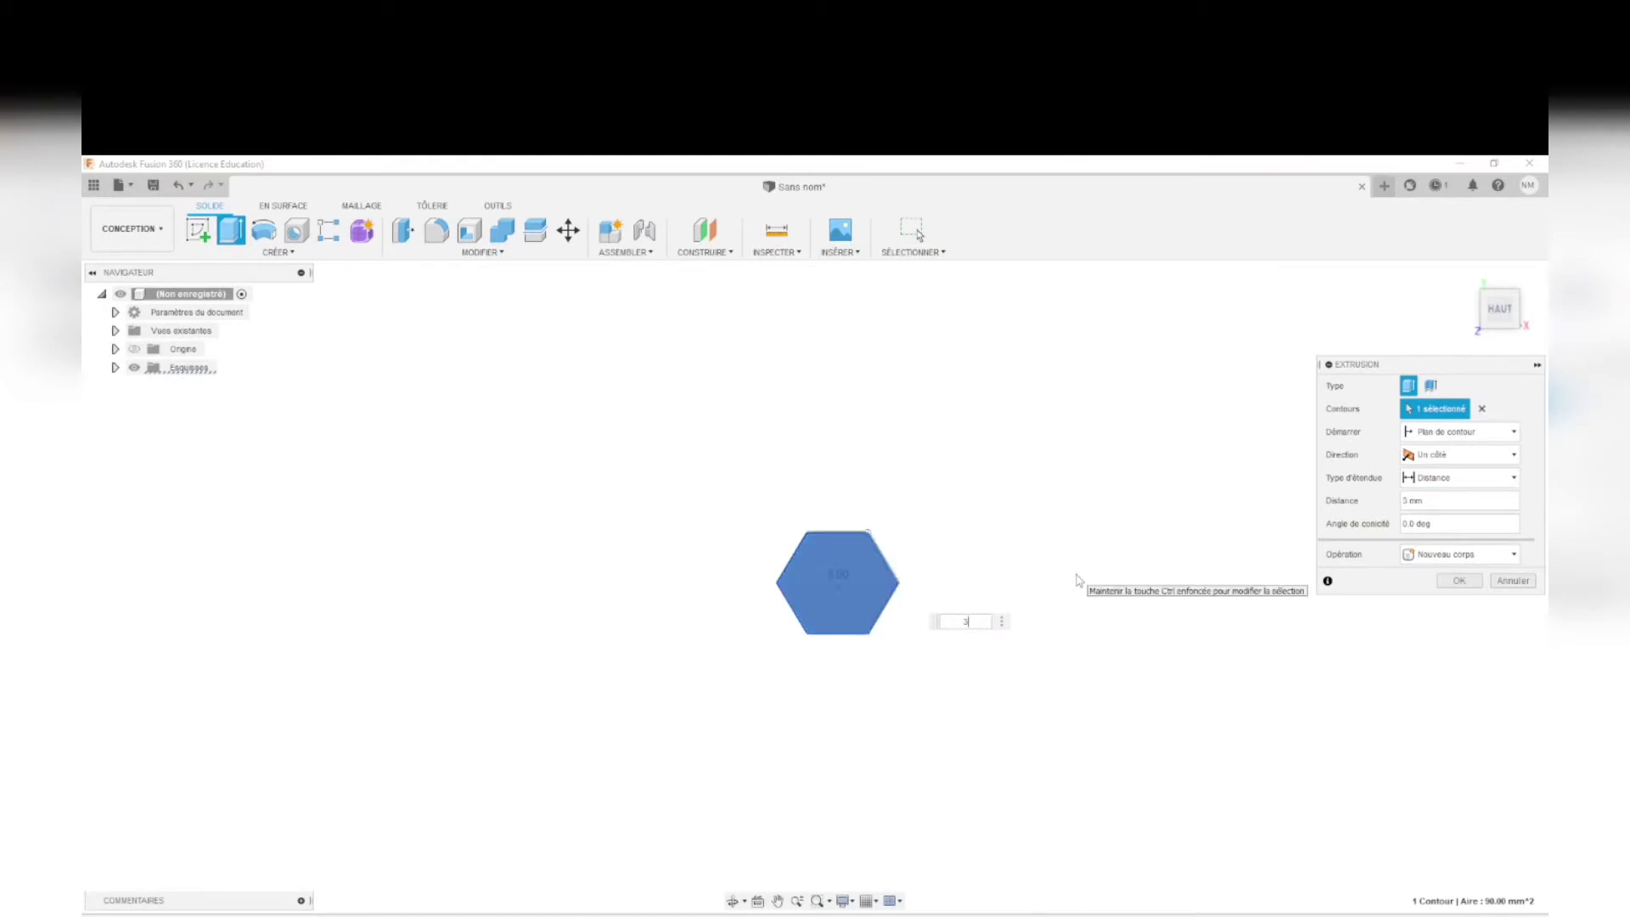
key(Return)
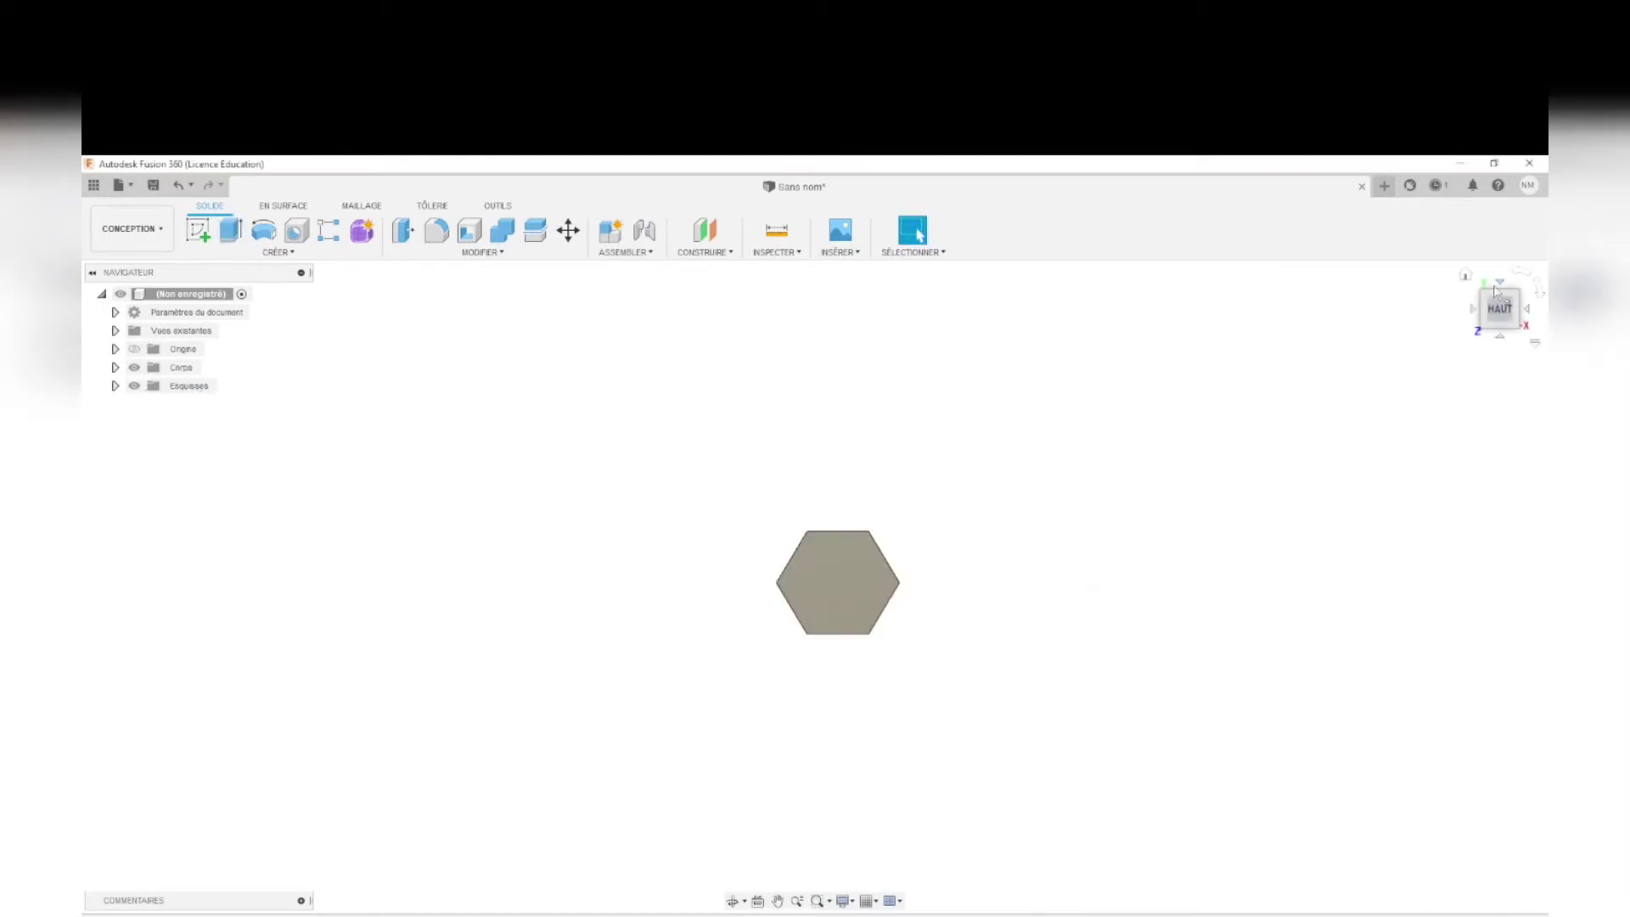
Step: Sketch a 3.2 mm diameter circle centred on the origin on the hexagonal body's top face, and finish the sketch
mouse_move(1498, 295)
mouse_down()
mouse_move(1488, 340)
mouse_move(1498, 294)
mouse_up()
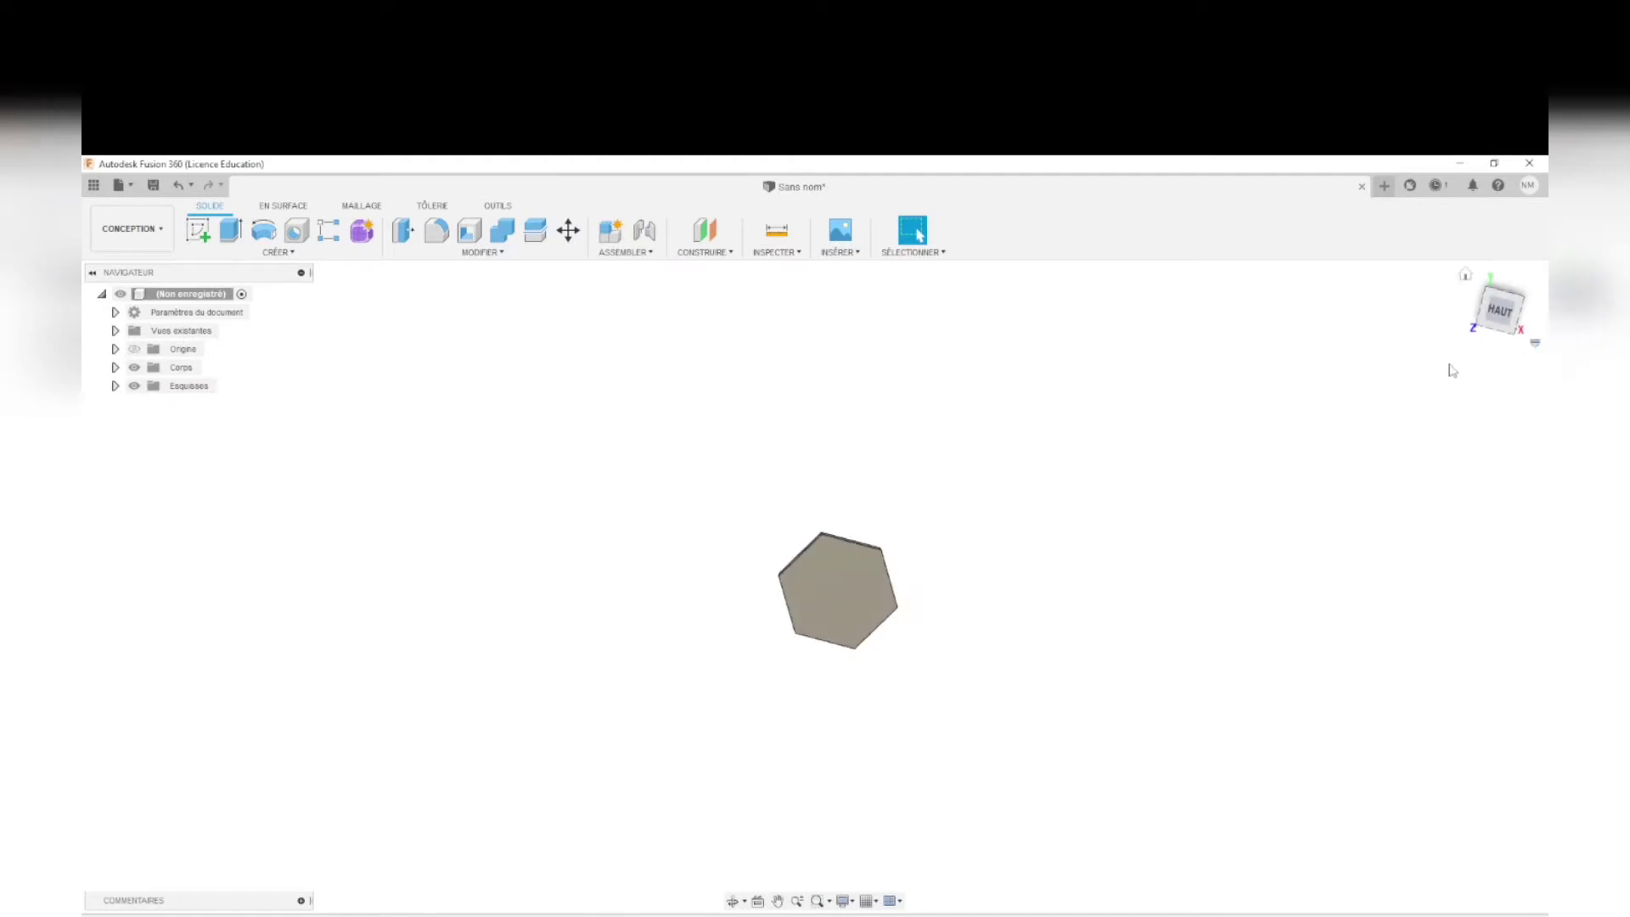
click(1499, 310)
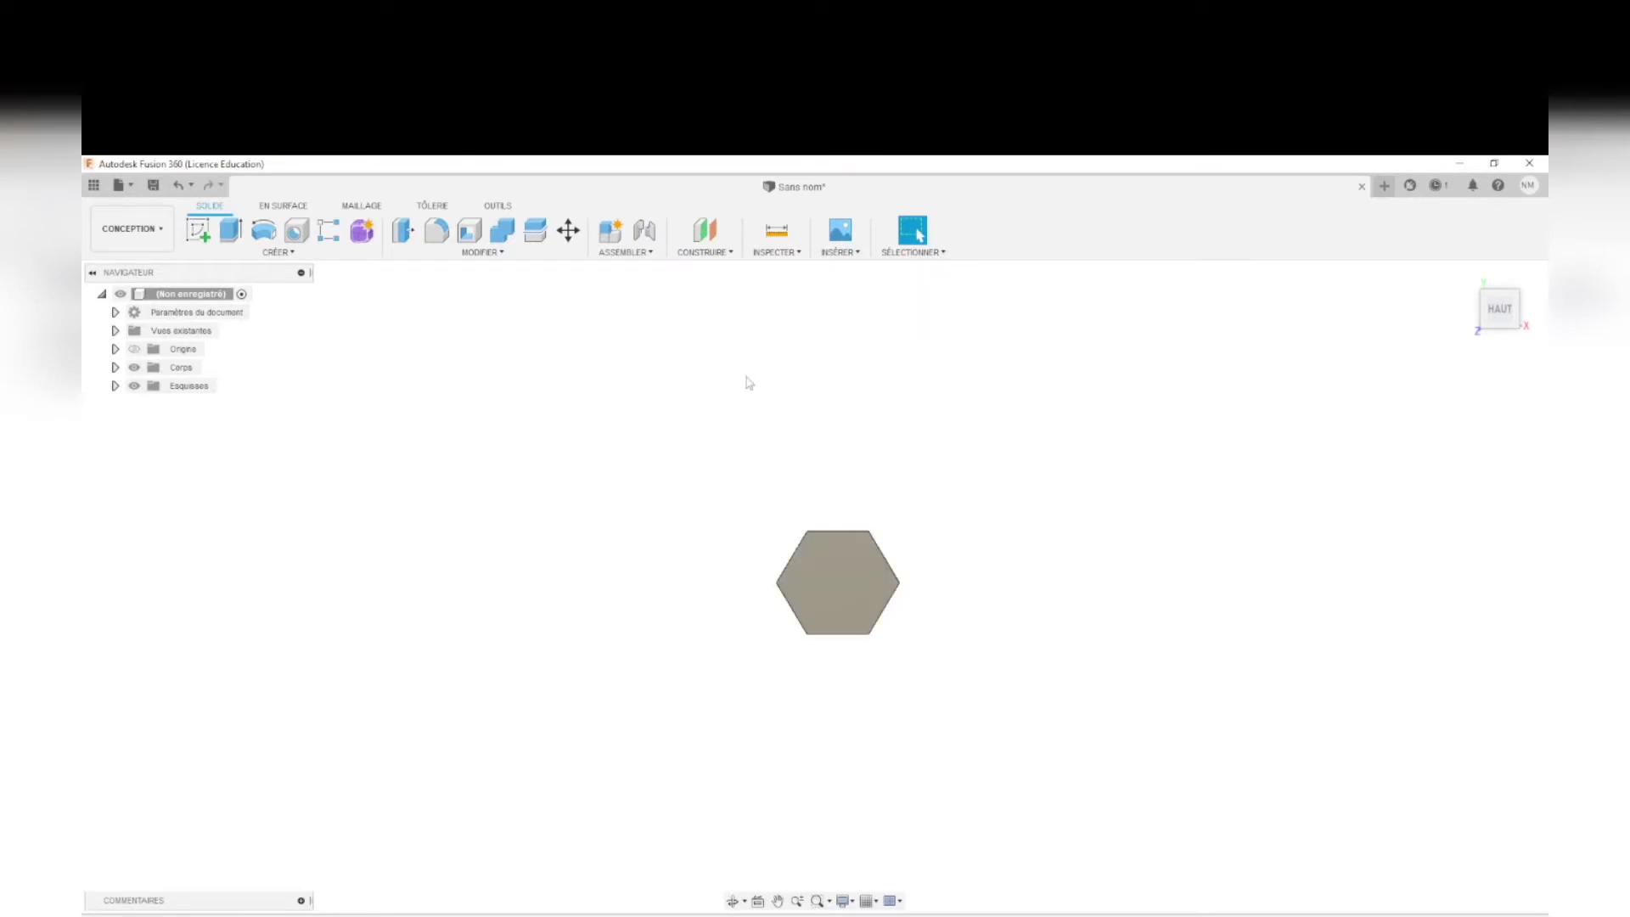
click(844, 593)
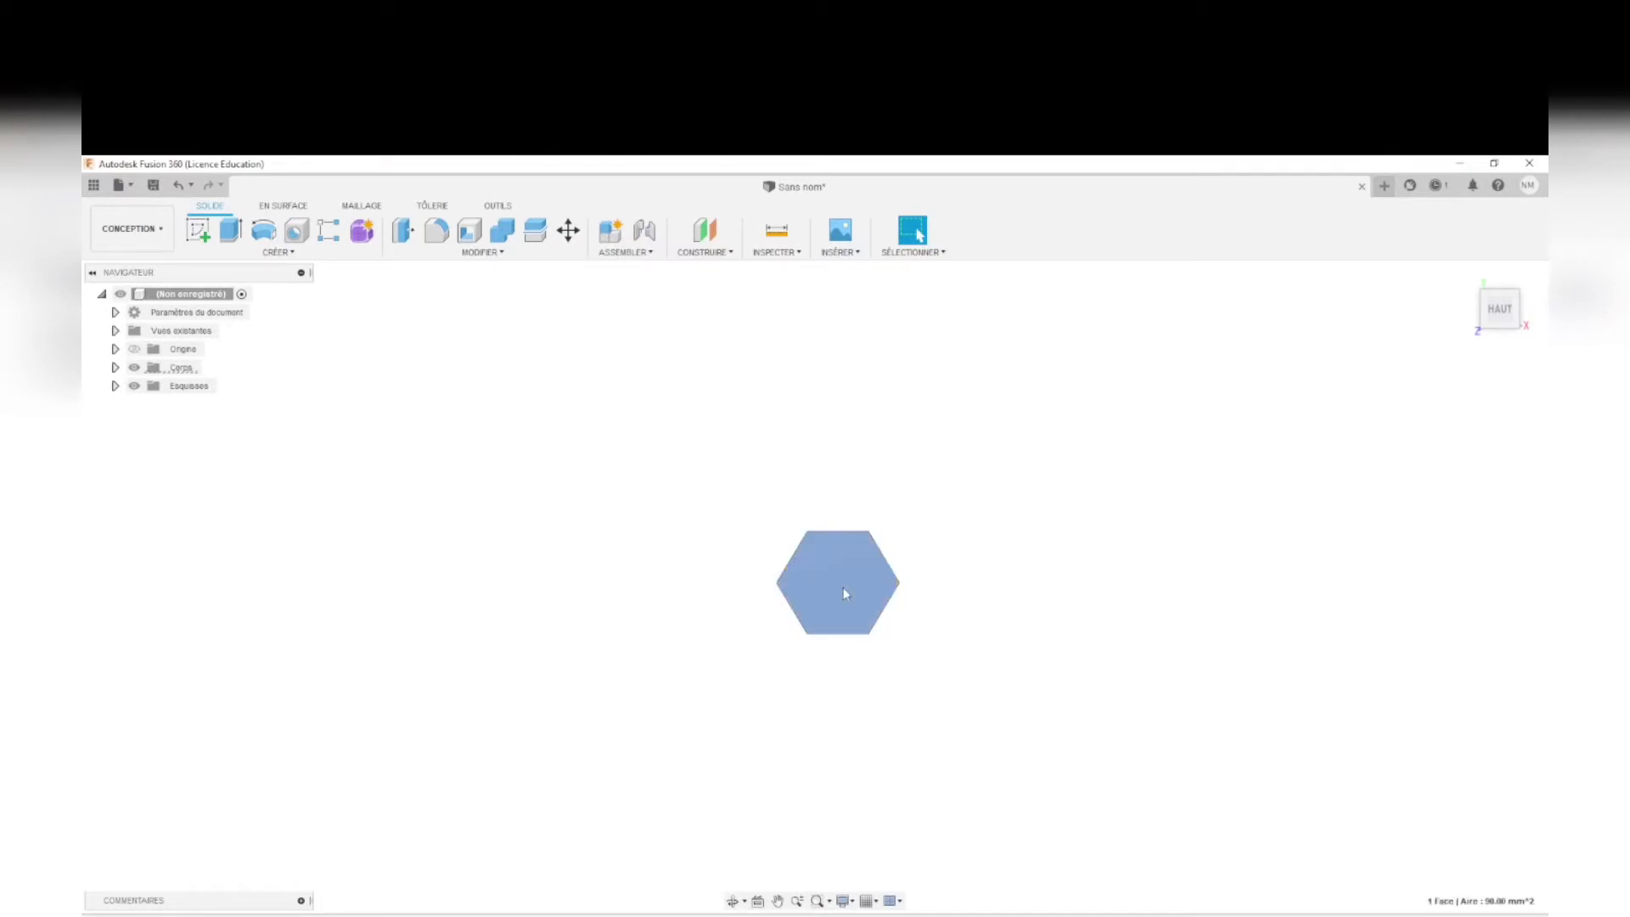
click(200, 230)
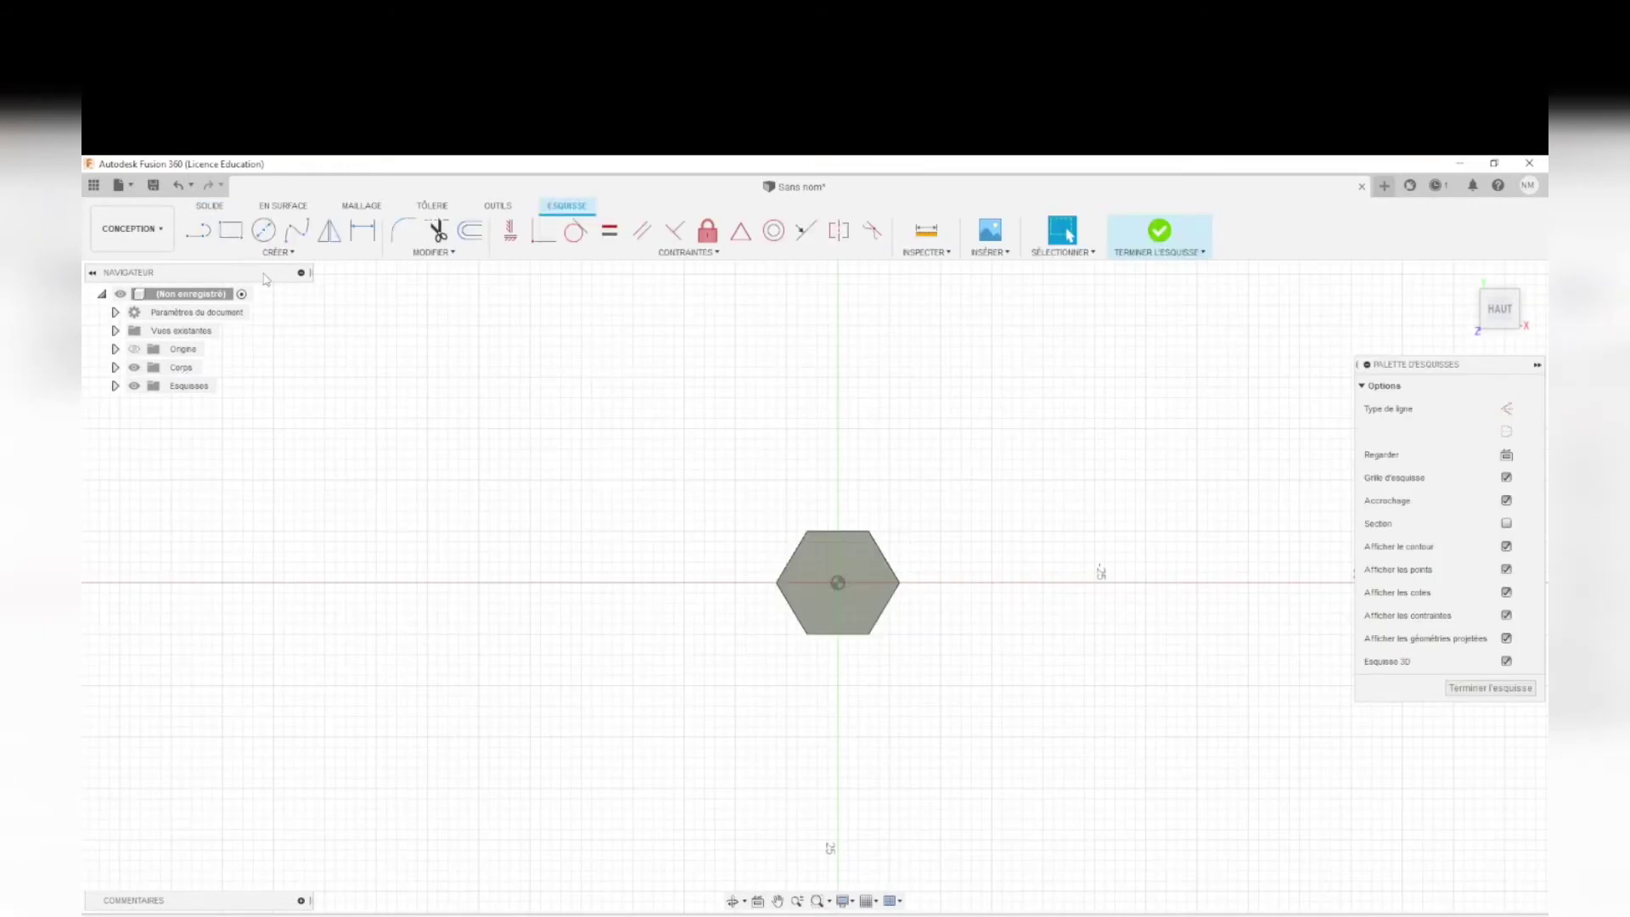
click(264, 231)
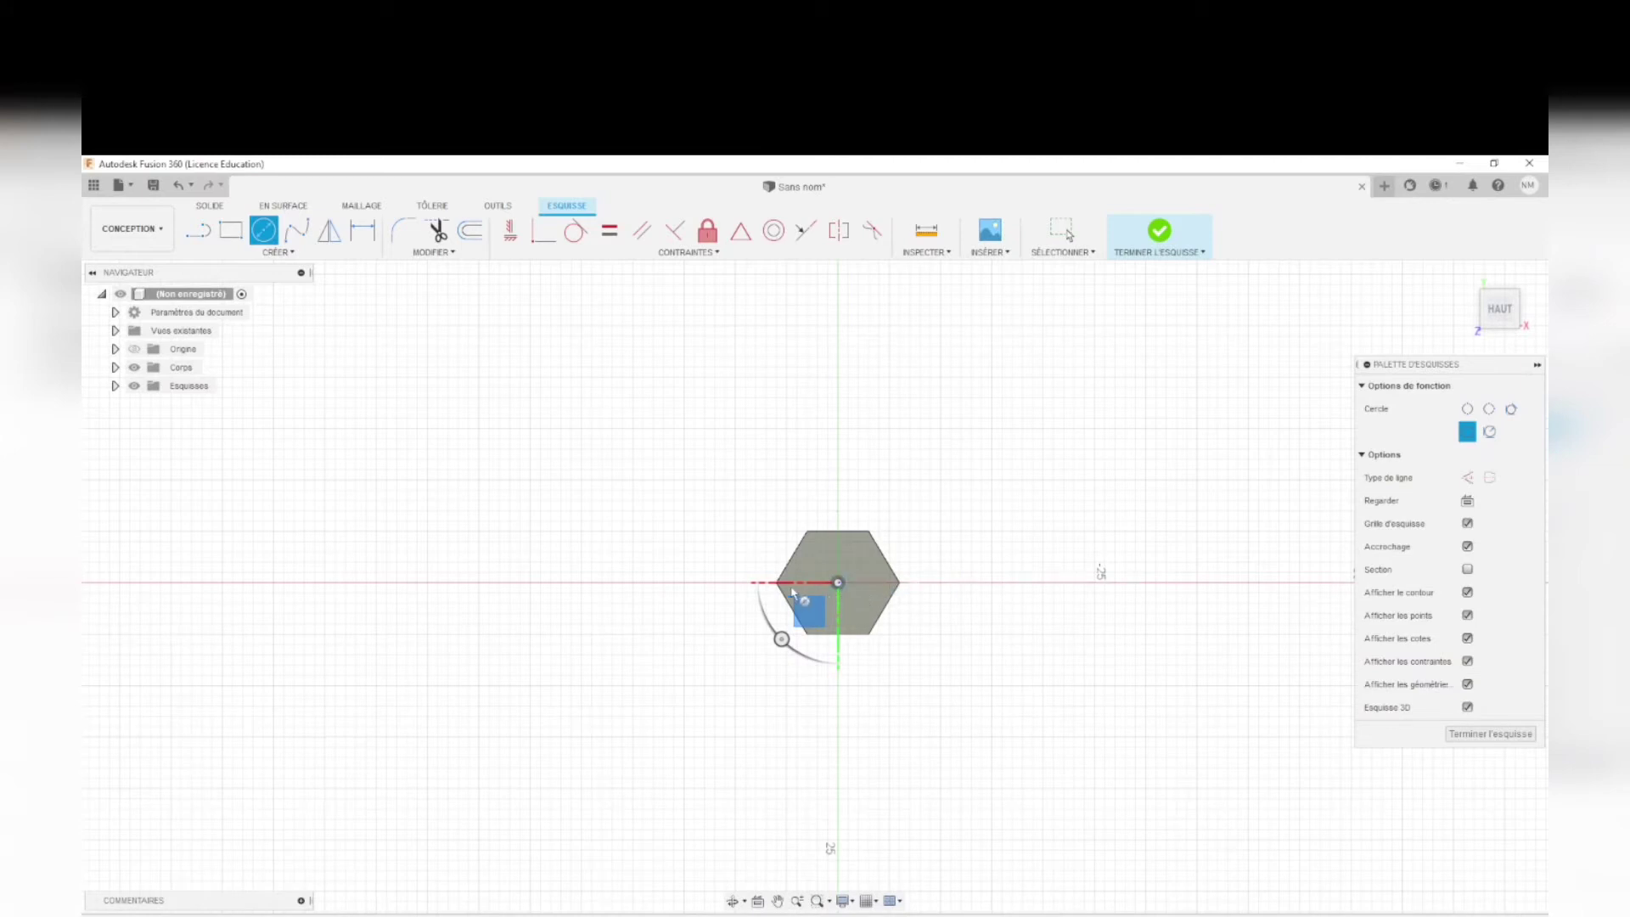
click(839, 583)
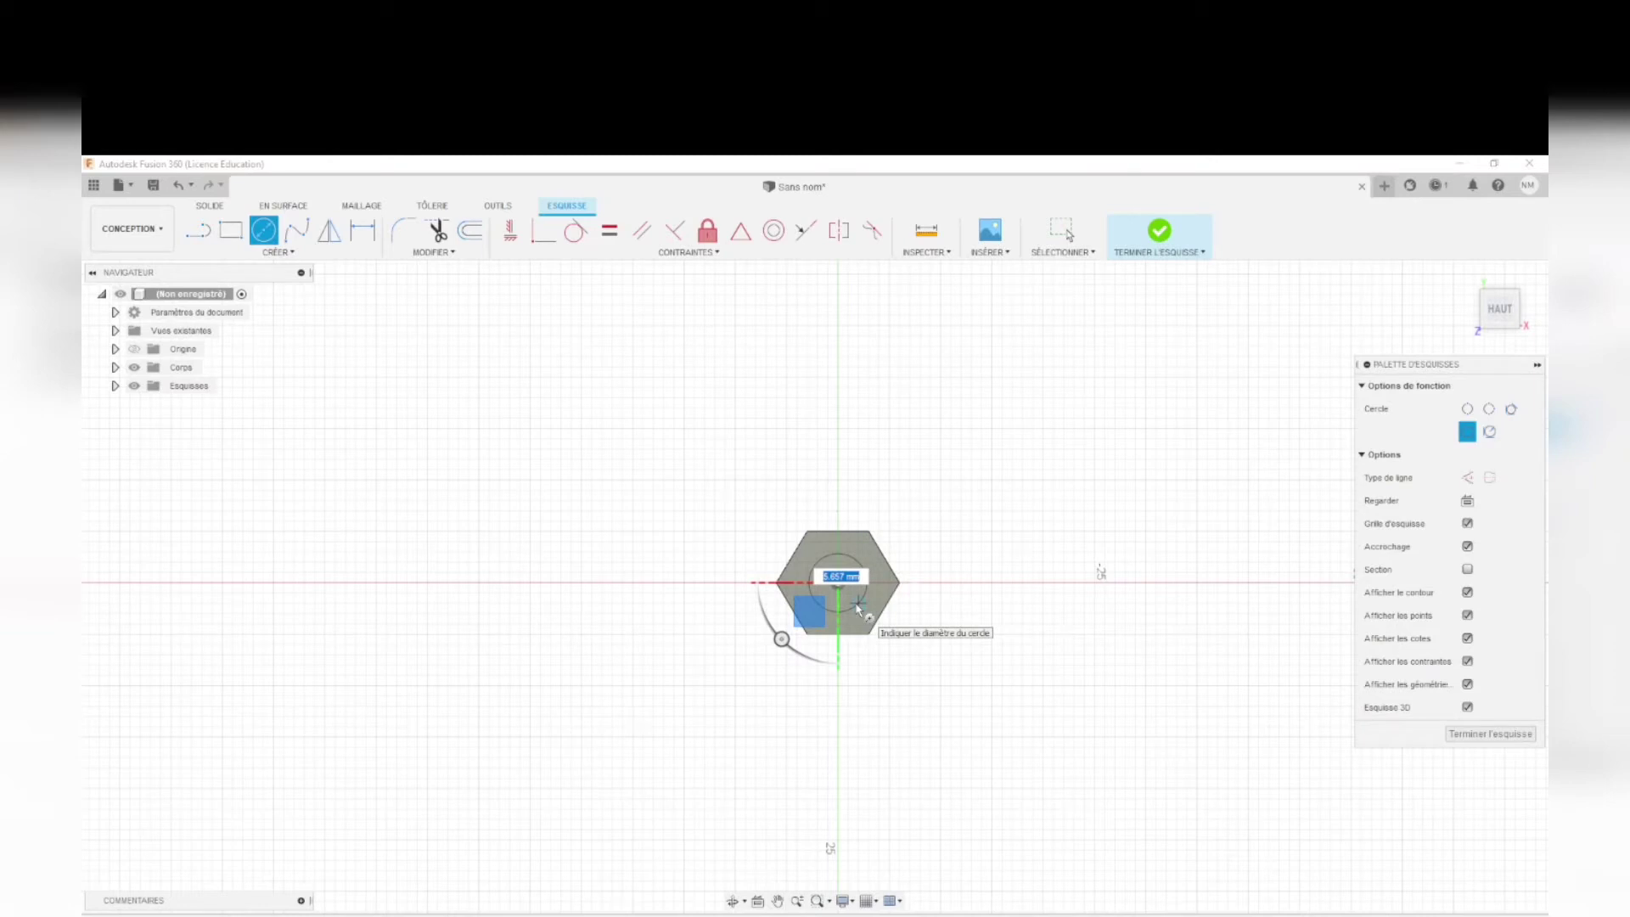
text(3.2)
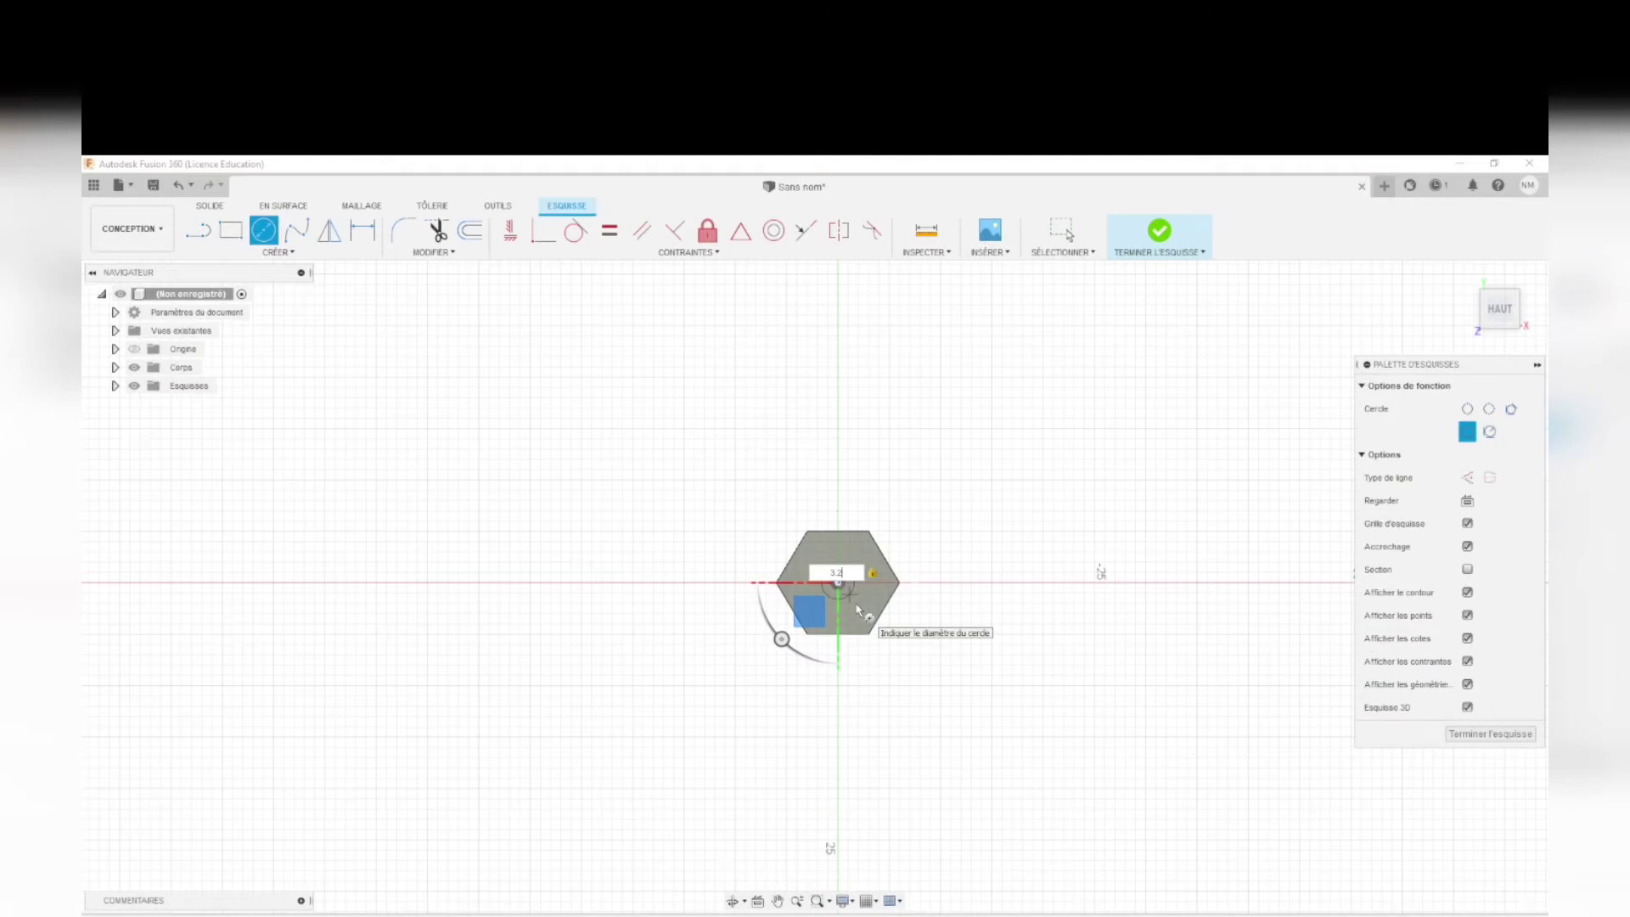
key(Return)
key(Escape)
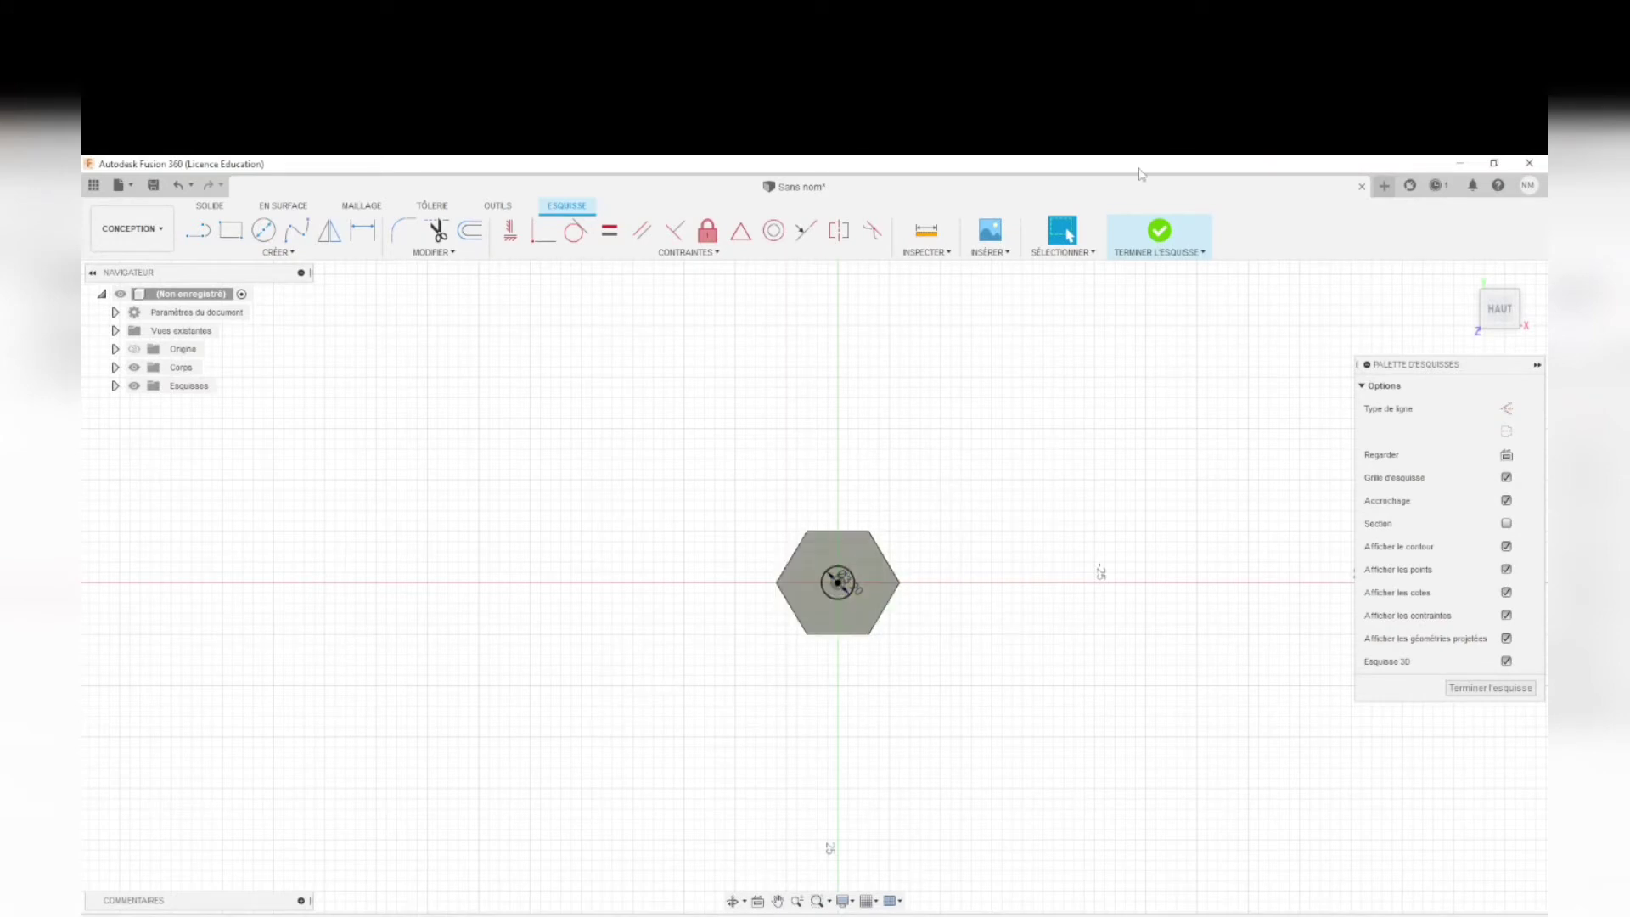
click(1161, 235)
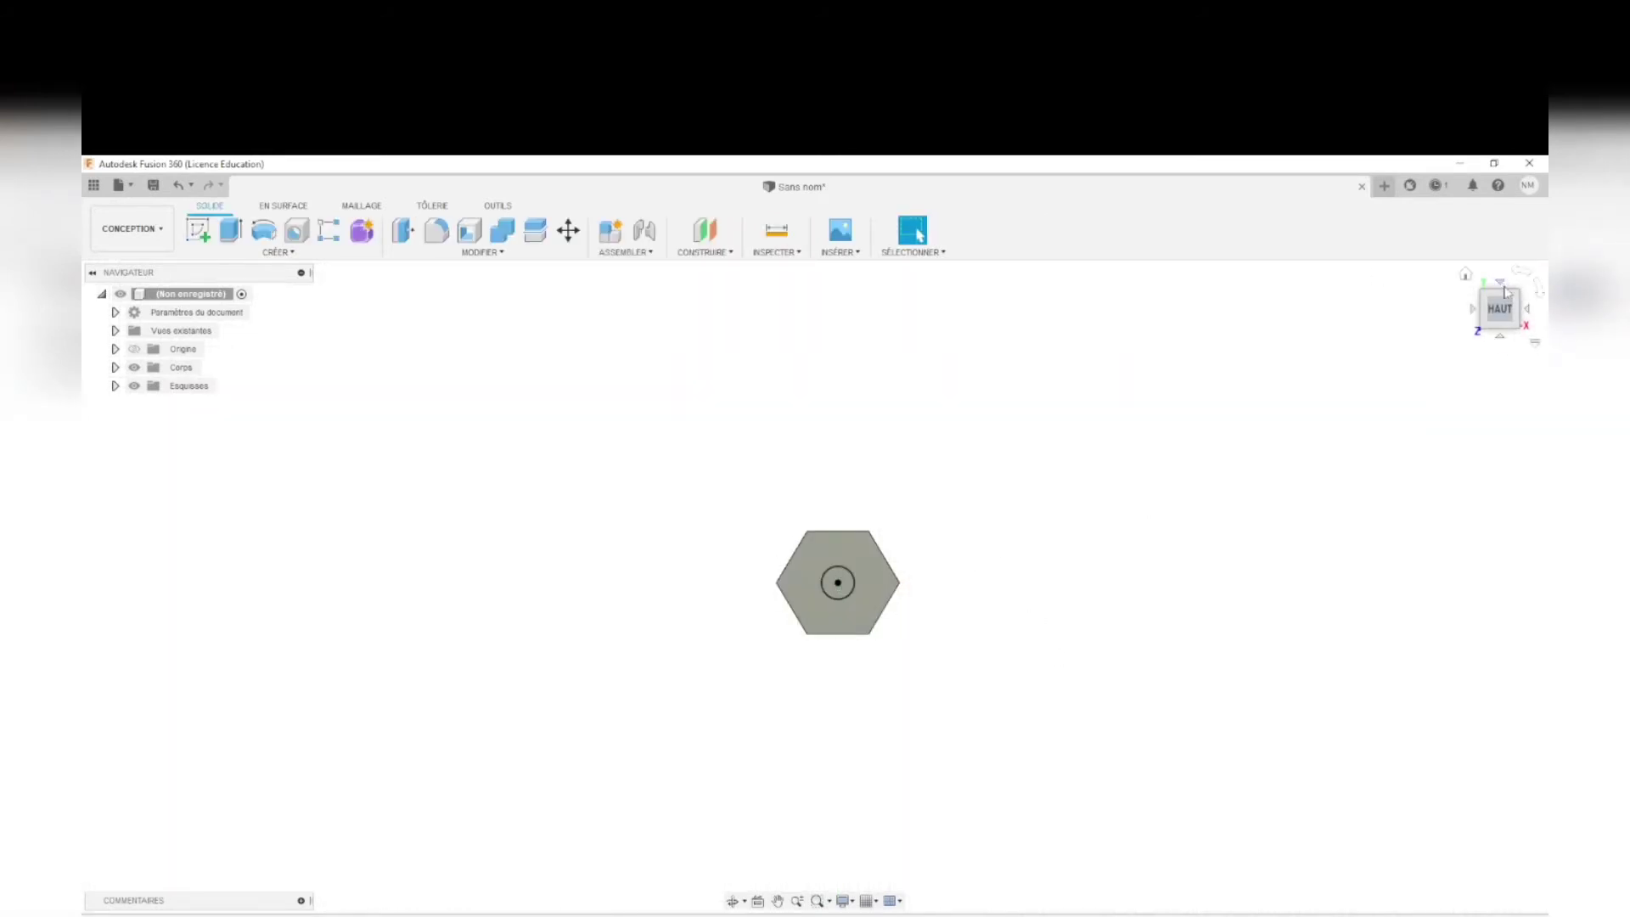
Step: Extrude the centred 3.2 mm circle 15 mm upward from the hexagon's top face, joined to the existing body
click(1494, 337)
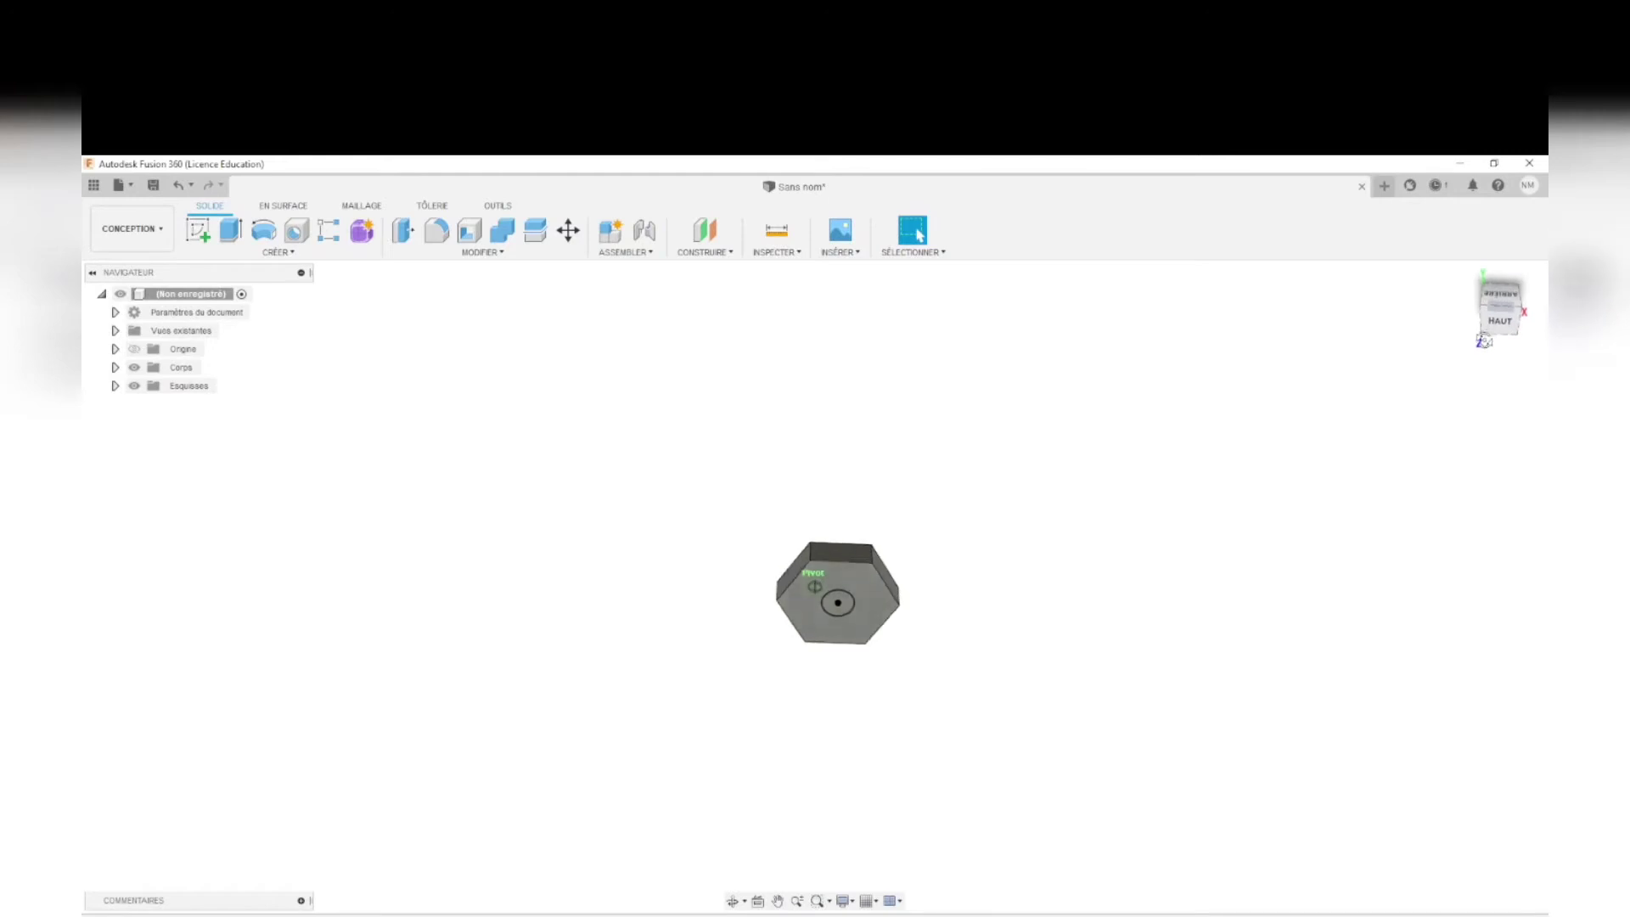
drag(1496, 352, 1506, 321)
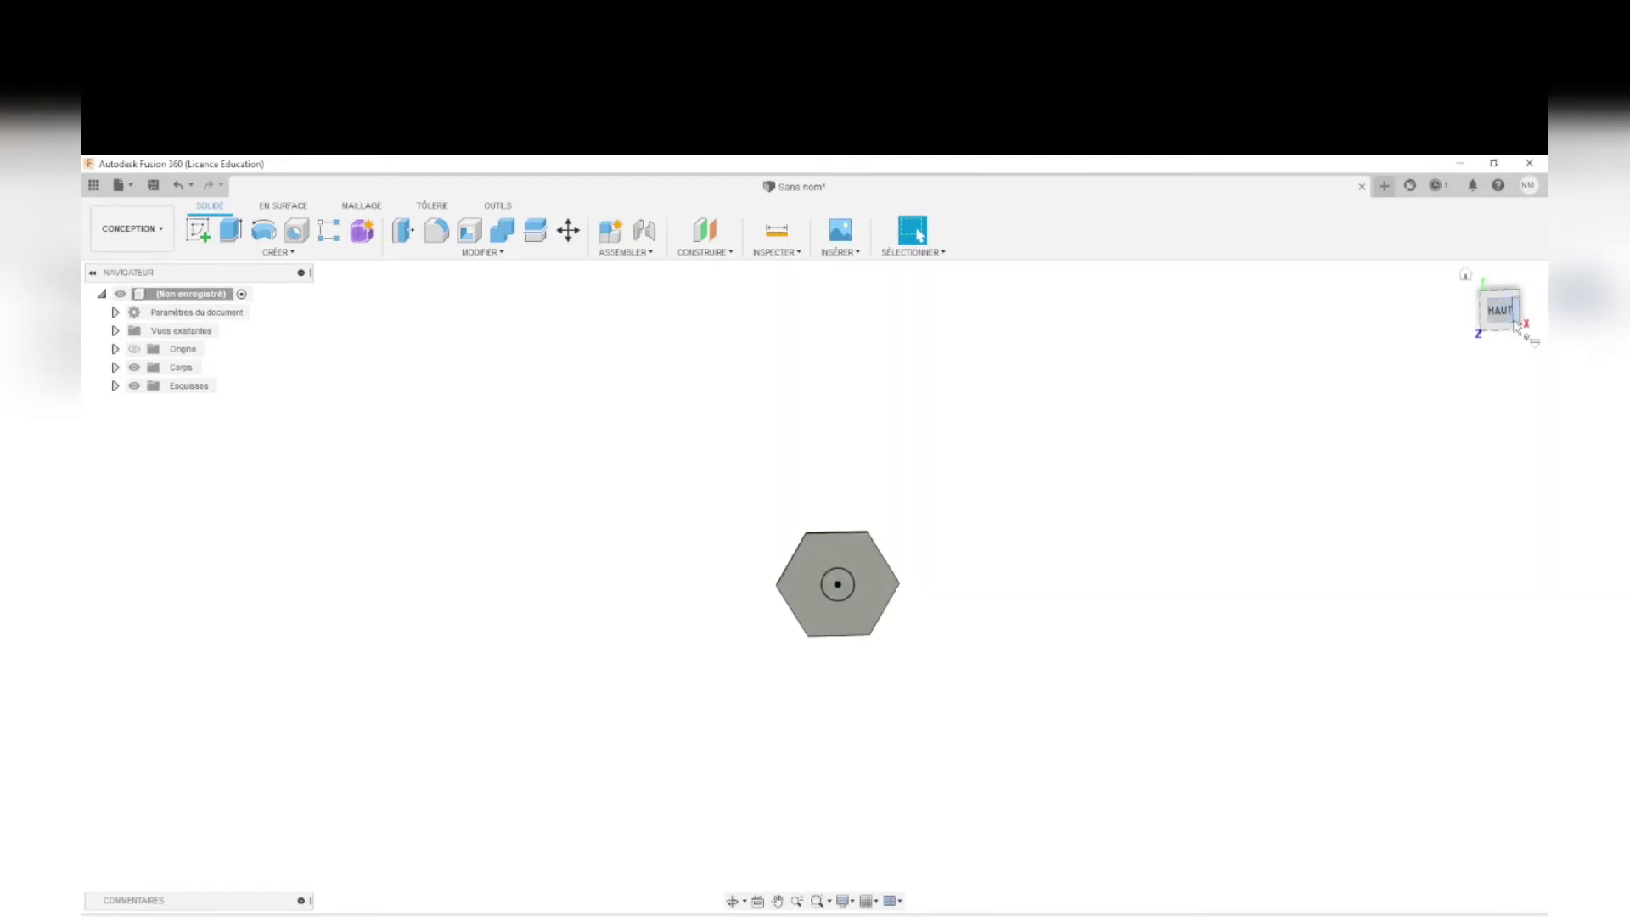
click(1506, 321)
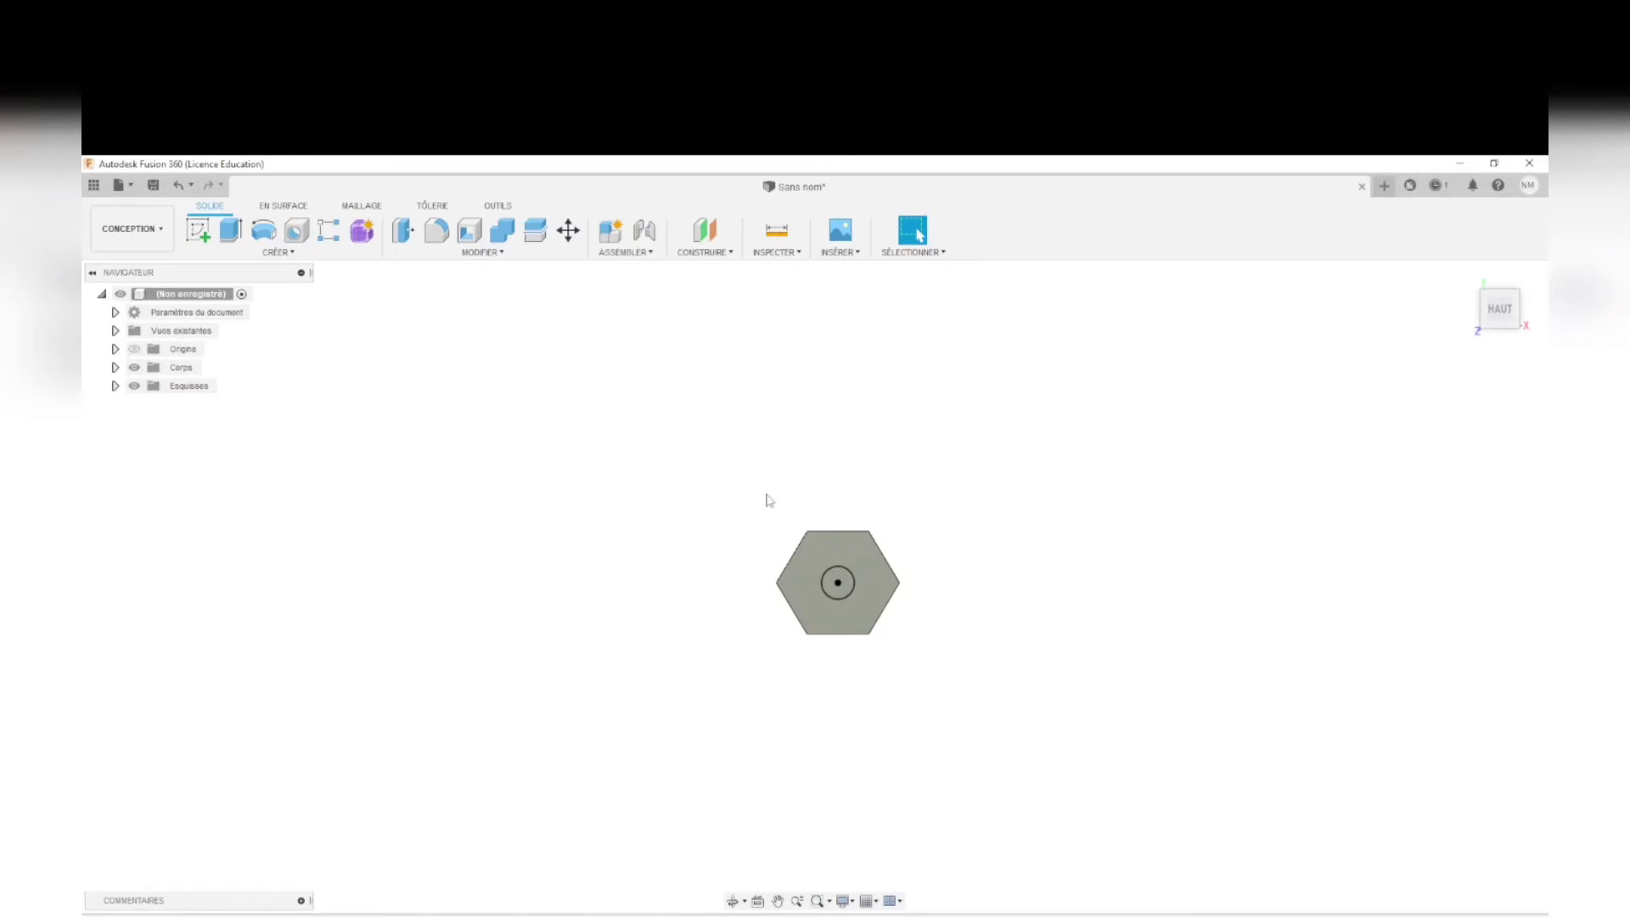
click(841, 585)
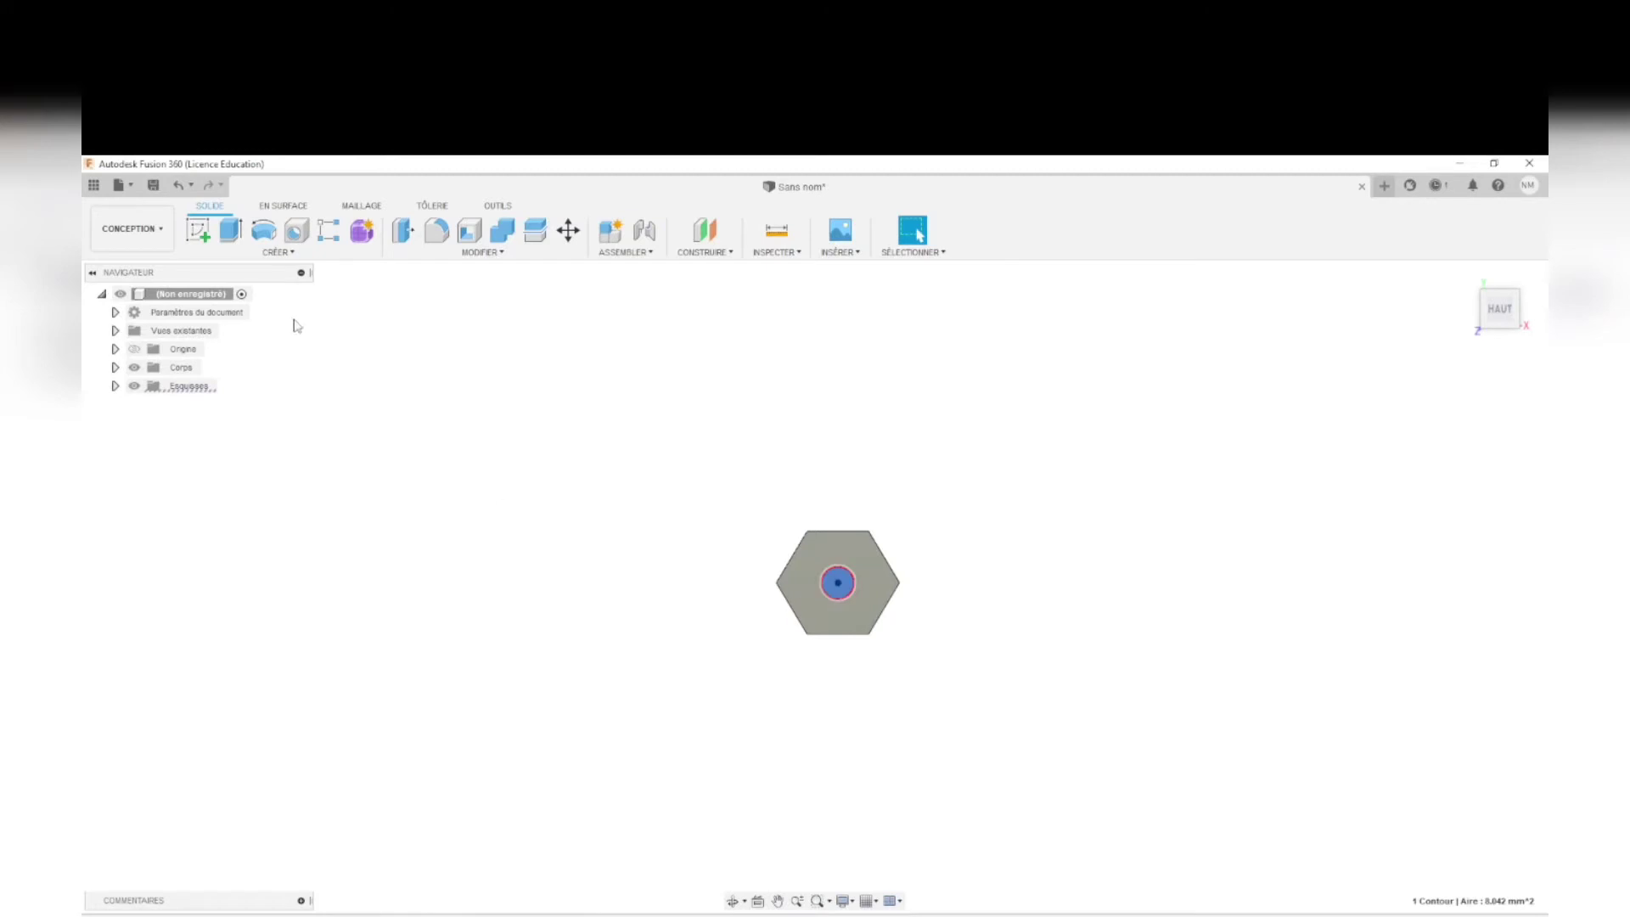
click(227, 234)
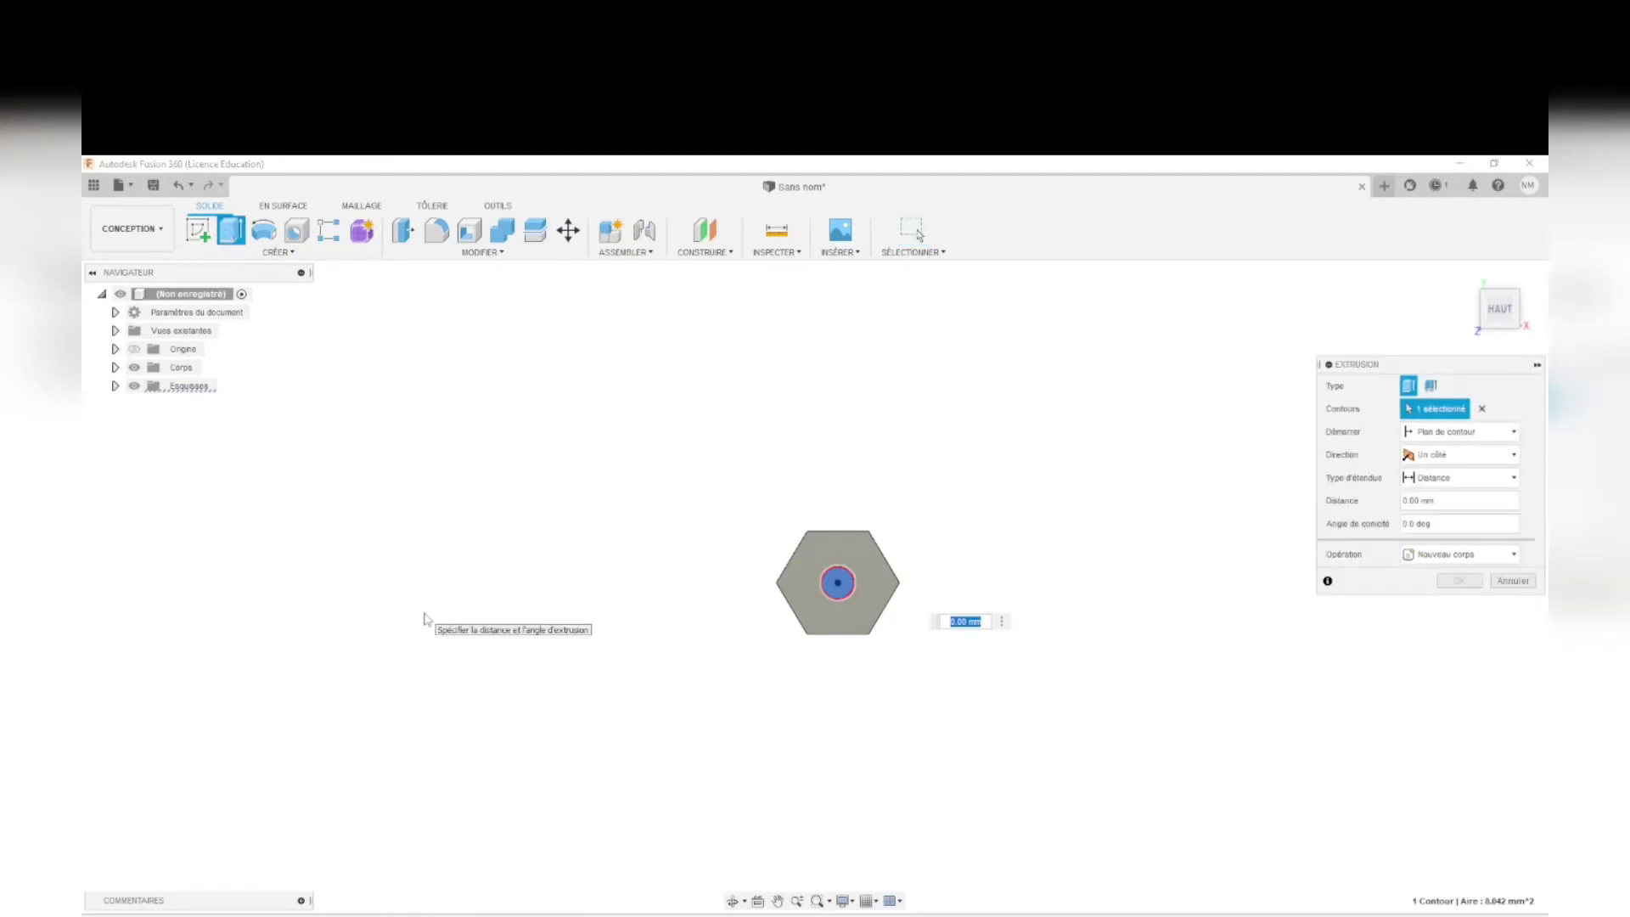
text(15)
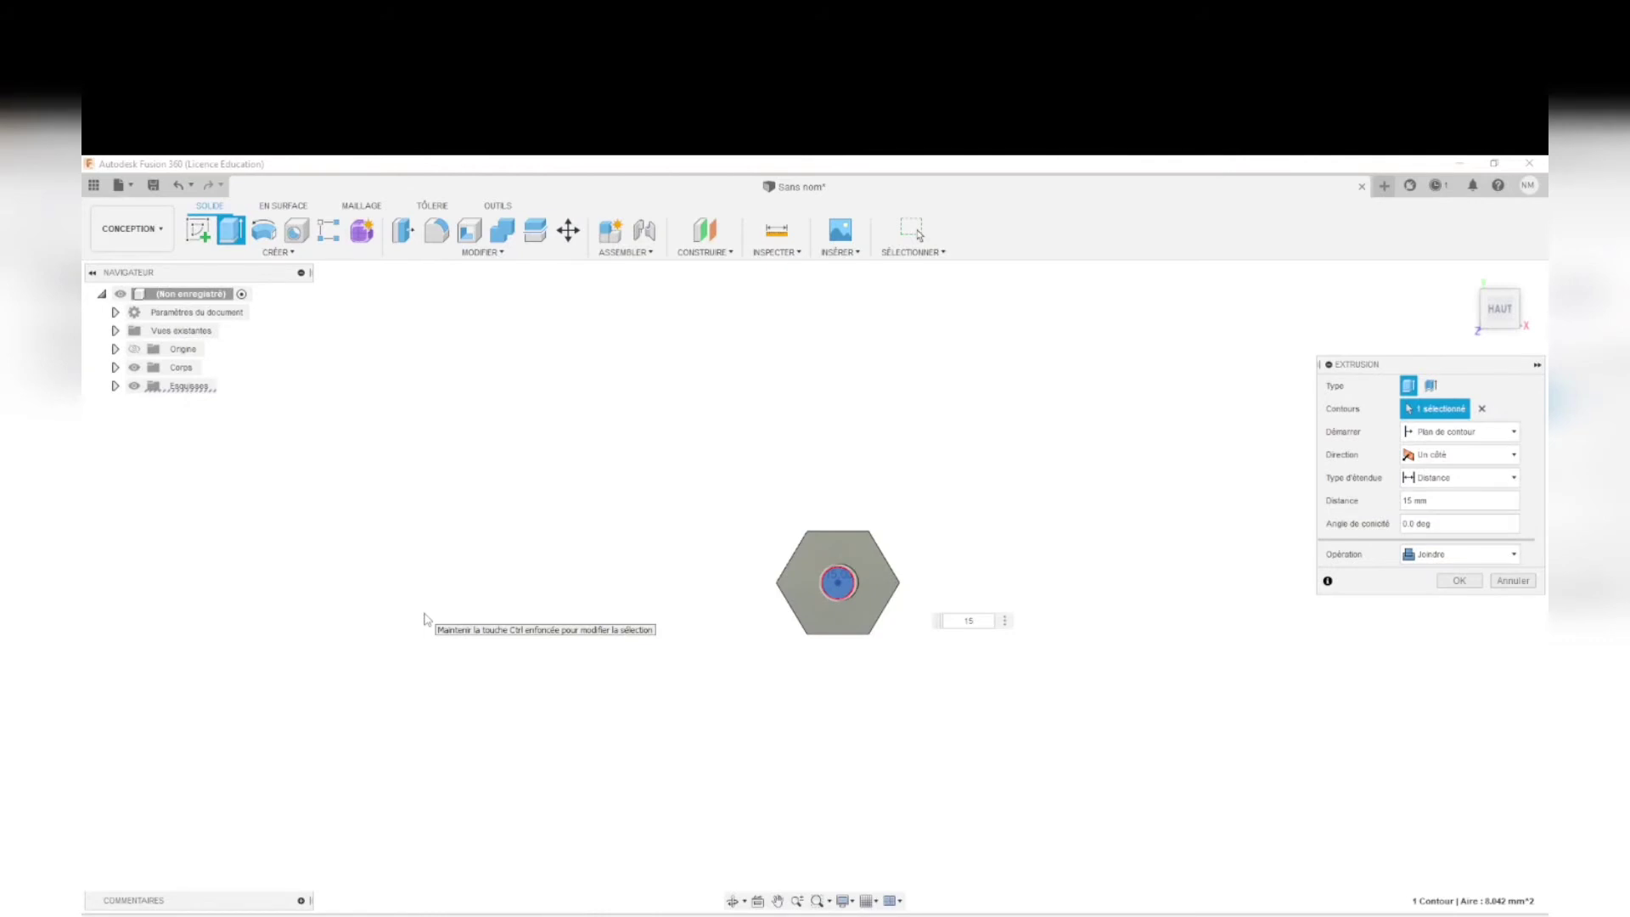
key(Return)
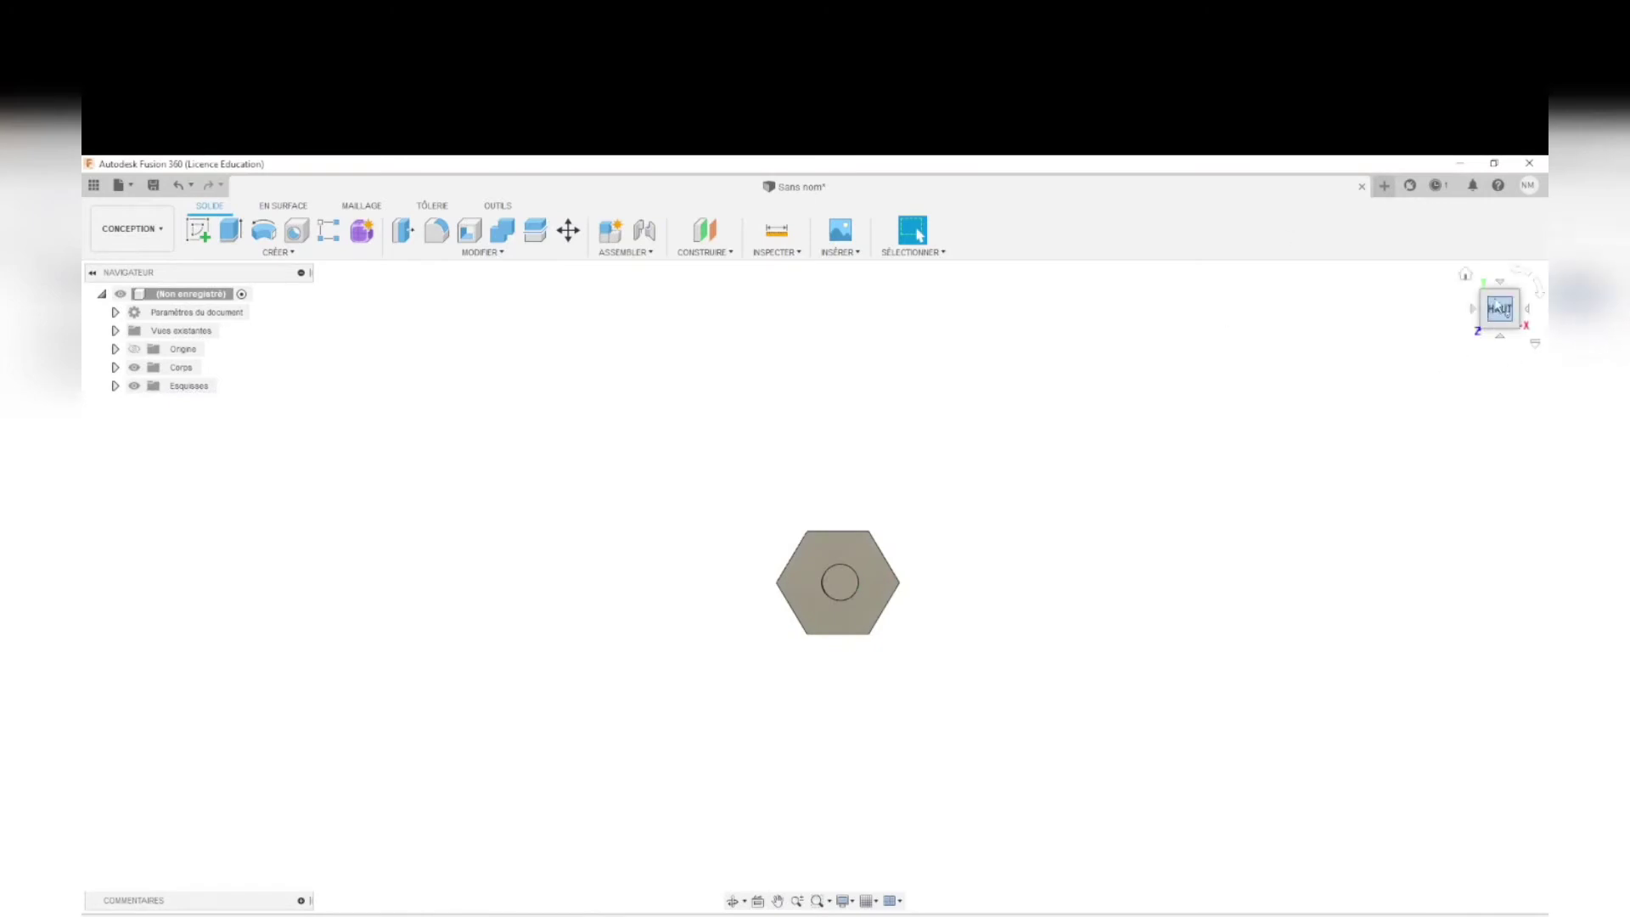
mouse_move(1497, 310)
mouse_down()
mouse_move(1486, 338)
mouse_move(1496, 283)
mouse_move(1501, 306)
mouse_up()
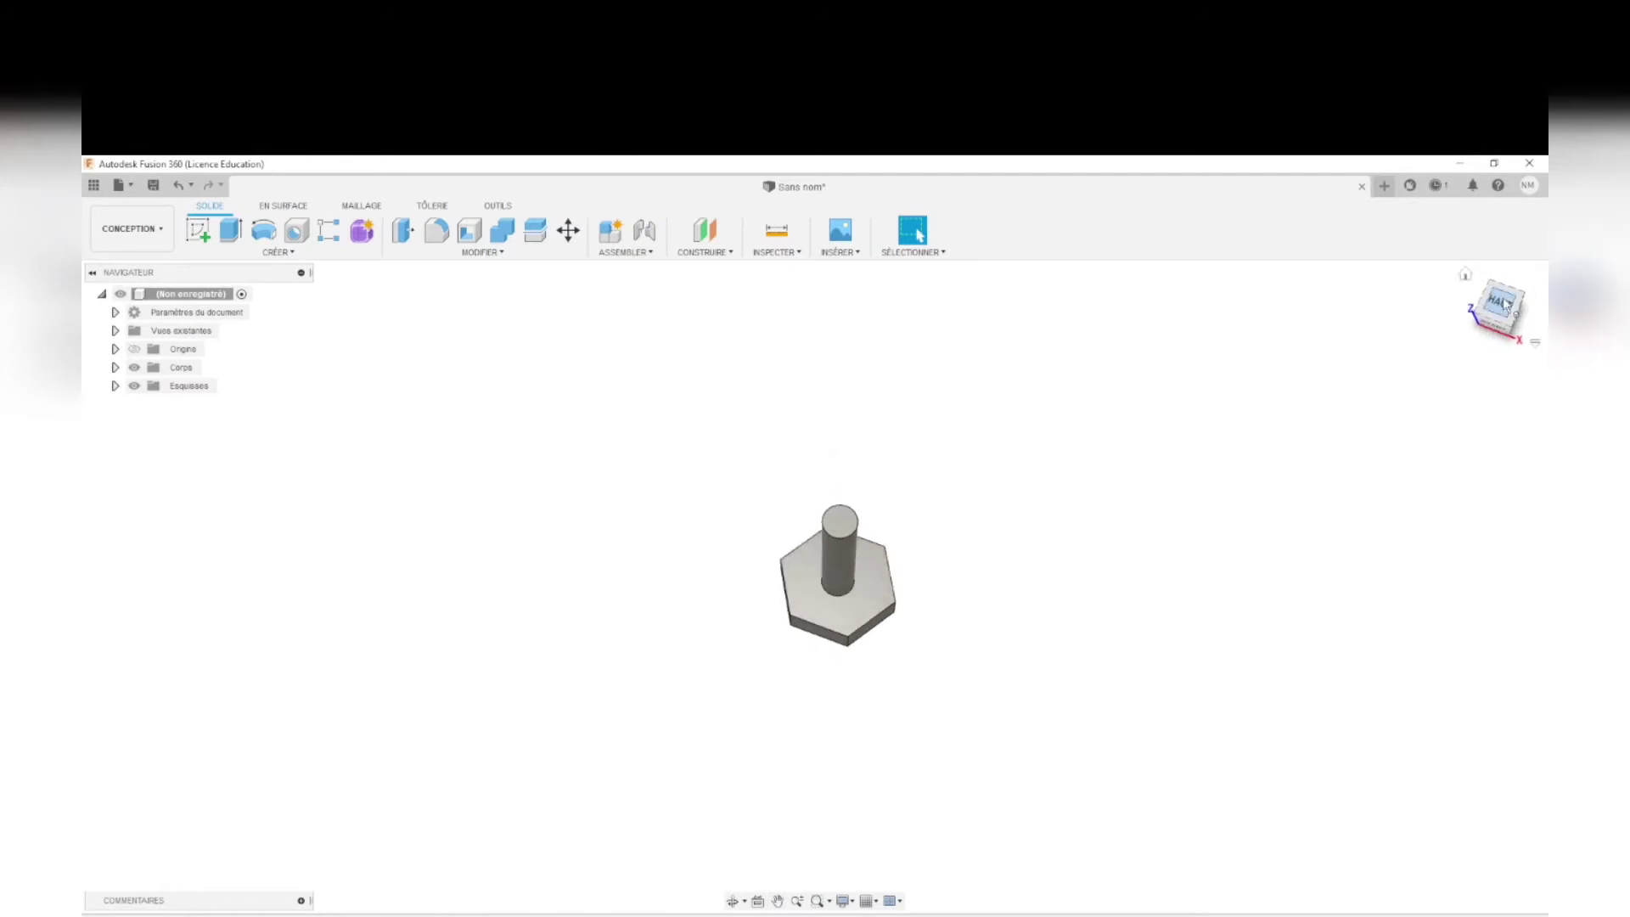
click(1501, 308)
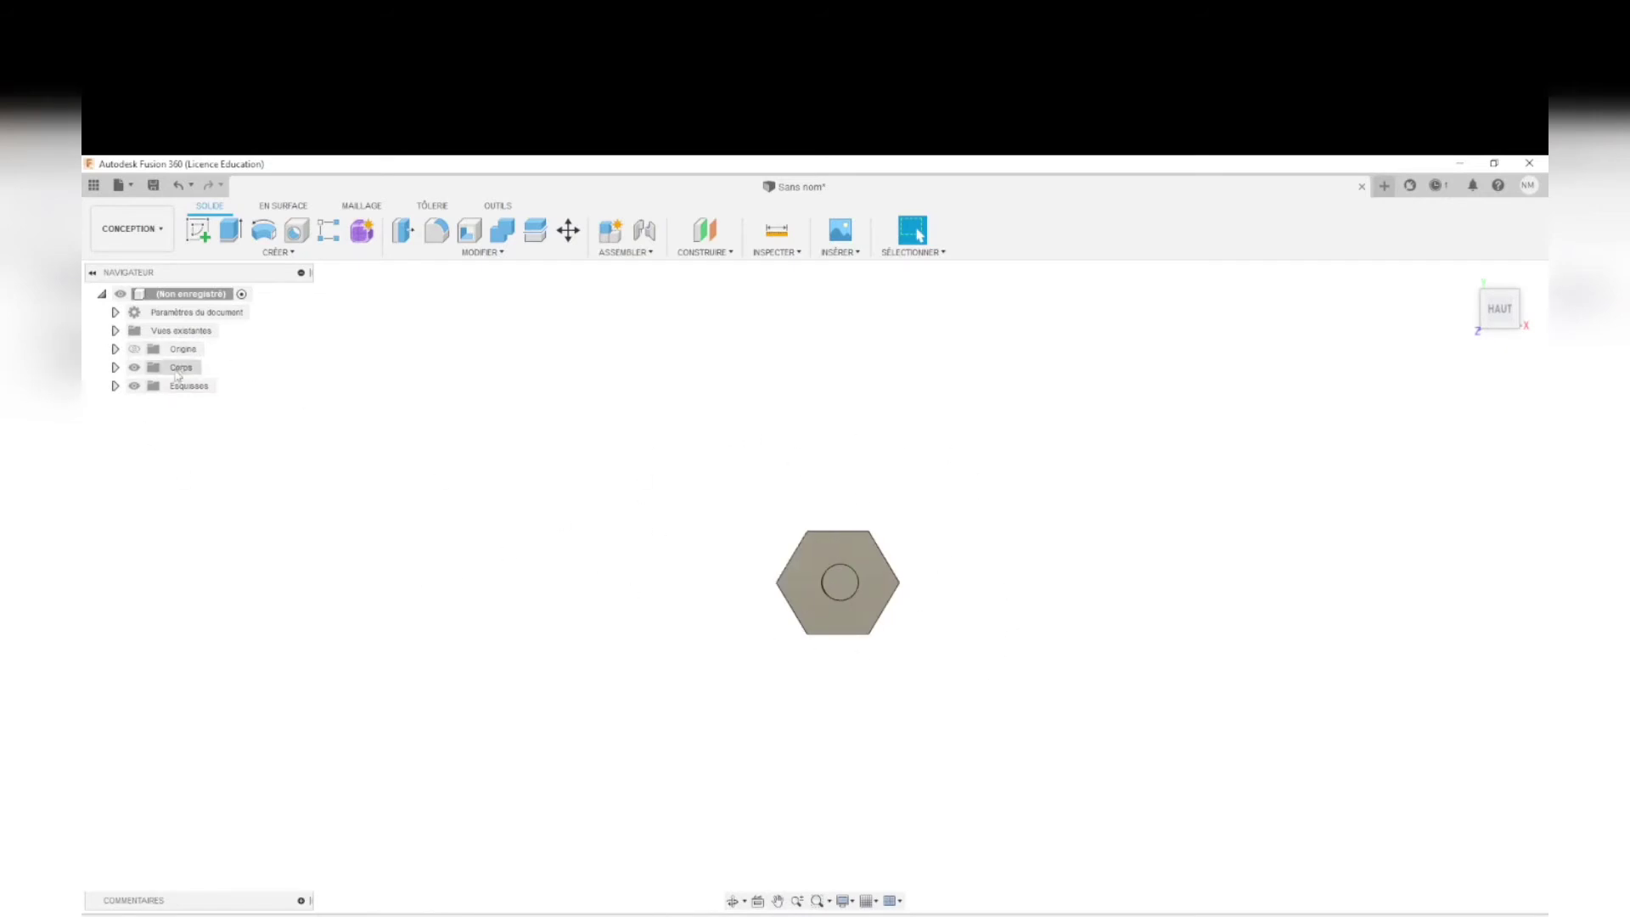
Step: Rename the hexagonal body with its cylindrical shaft as GOUJON
click(115, 368)
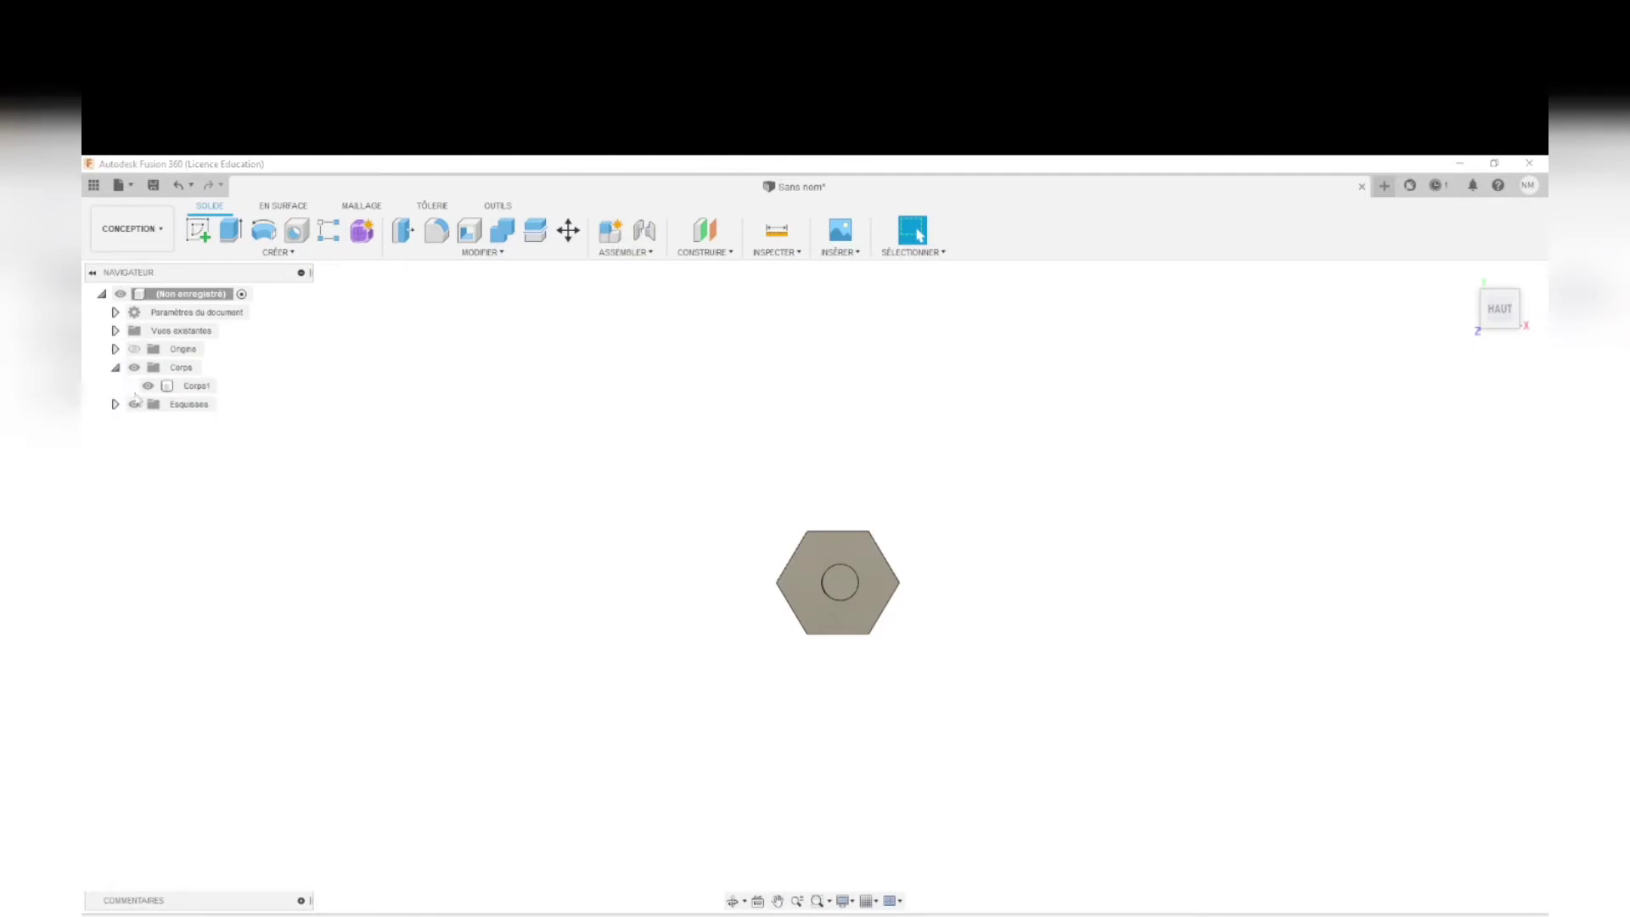
click(196, 386)
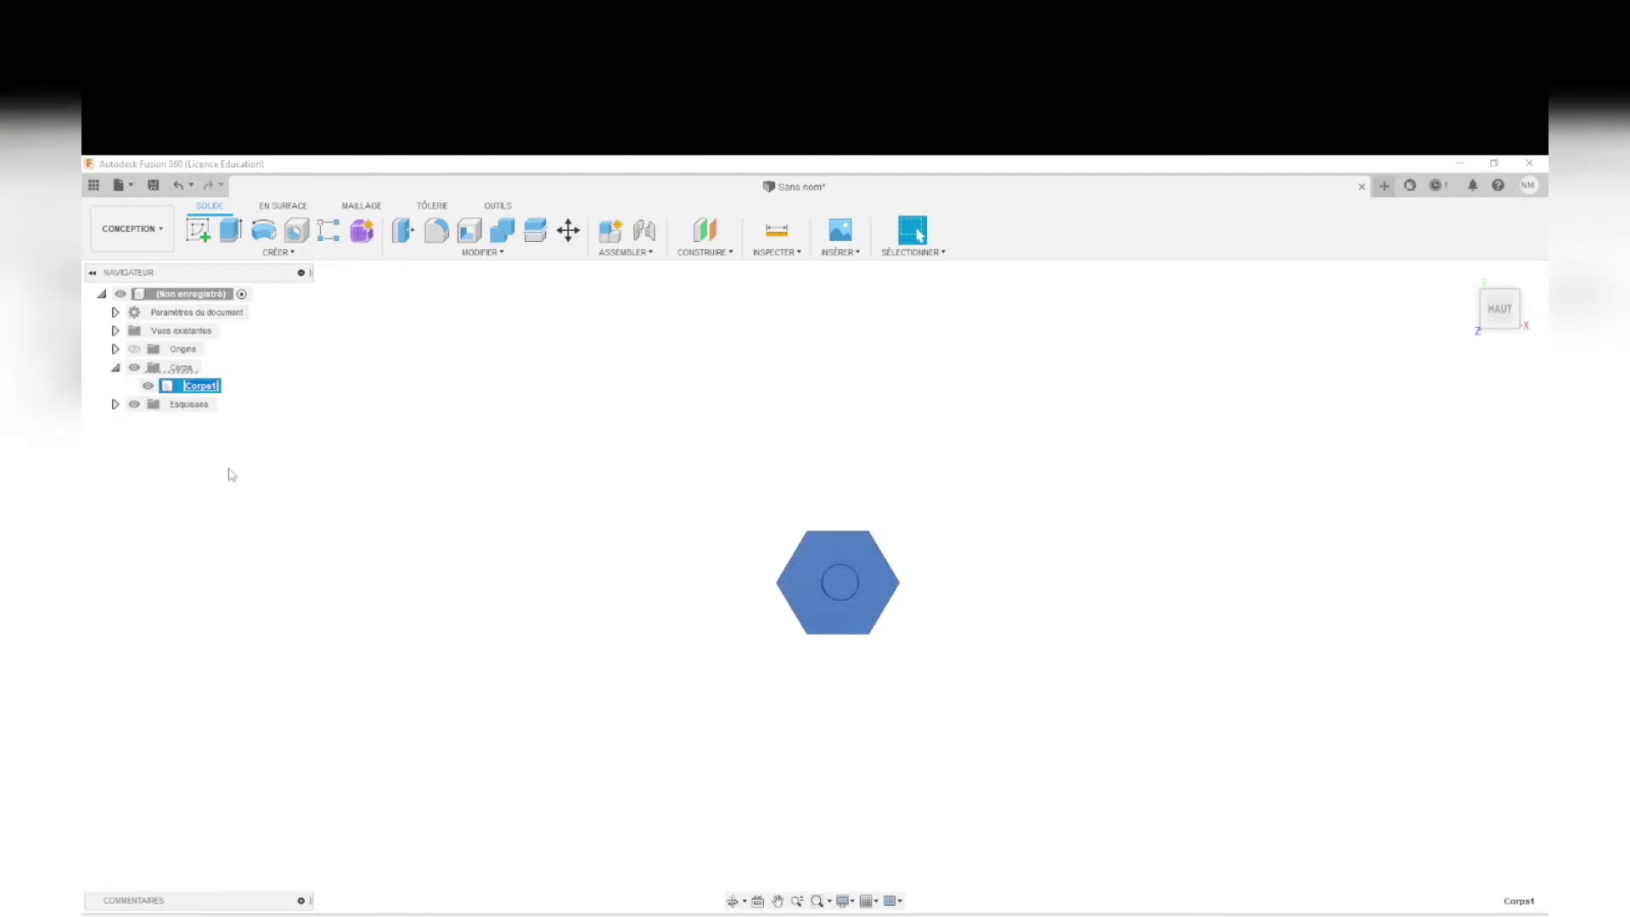
text(GOUJON)
key(Return)
Step: Export the GOUJON body as a 3MF mesh in millimetres with high refinement, saved as GOUJON in the Ender5 plus folder
right_click(210, 393)
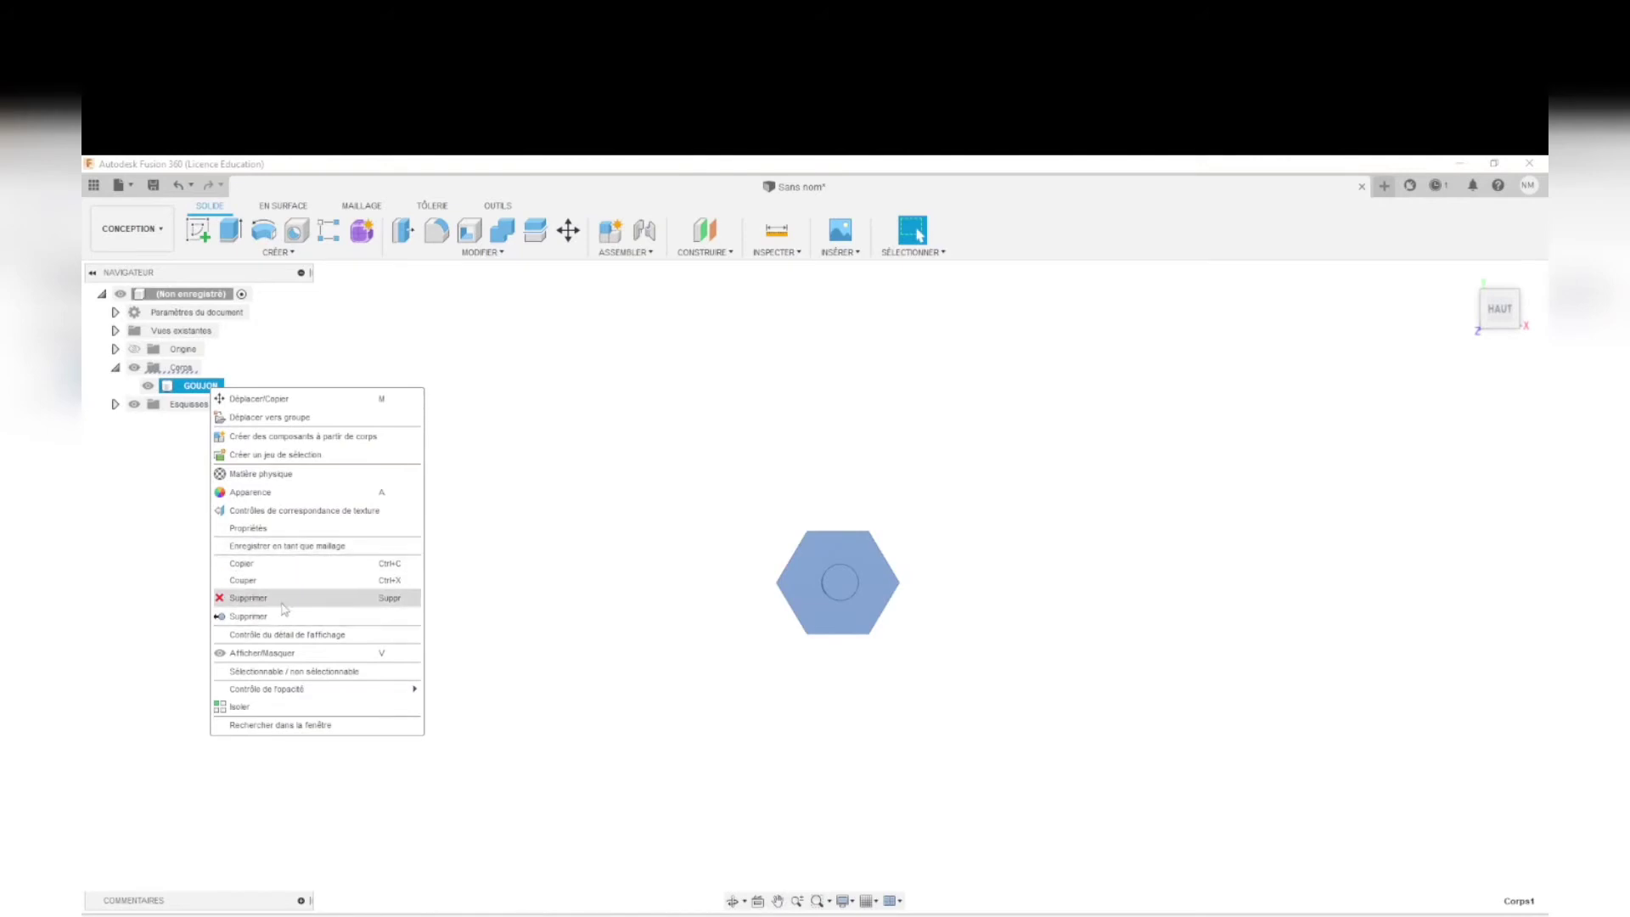
click(321, 548)
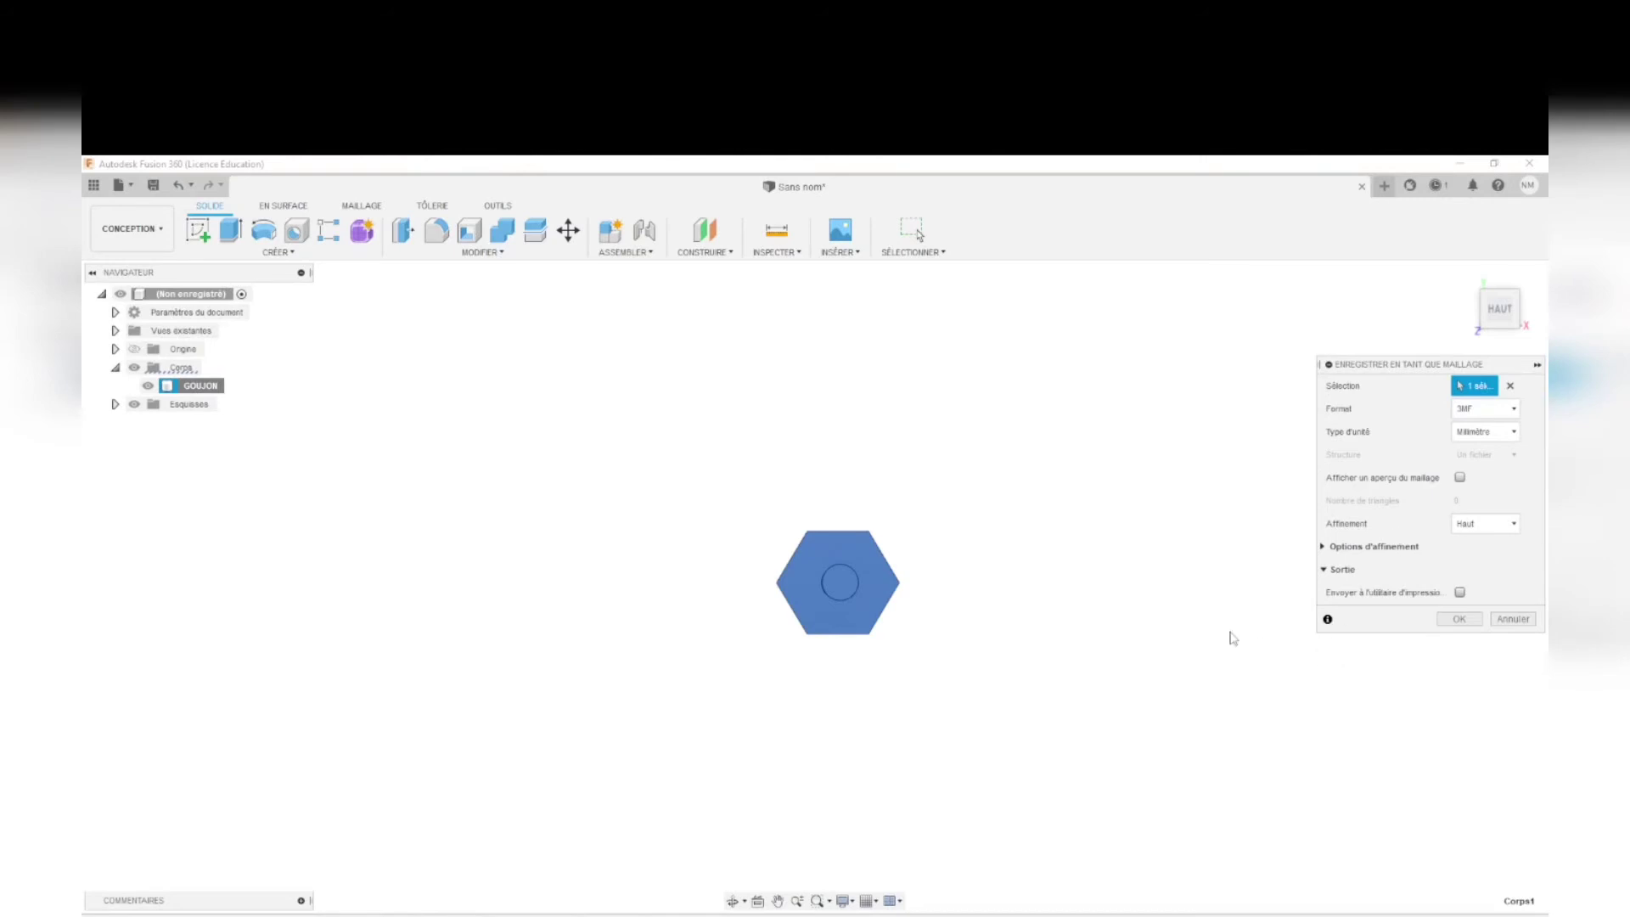
click(1453, 620)
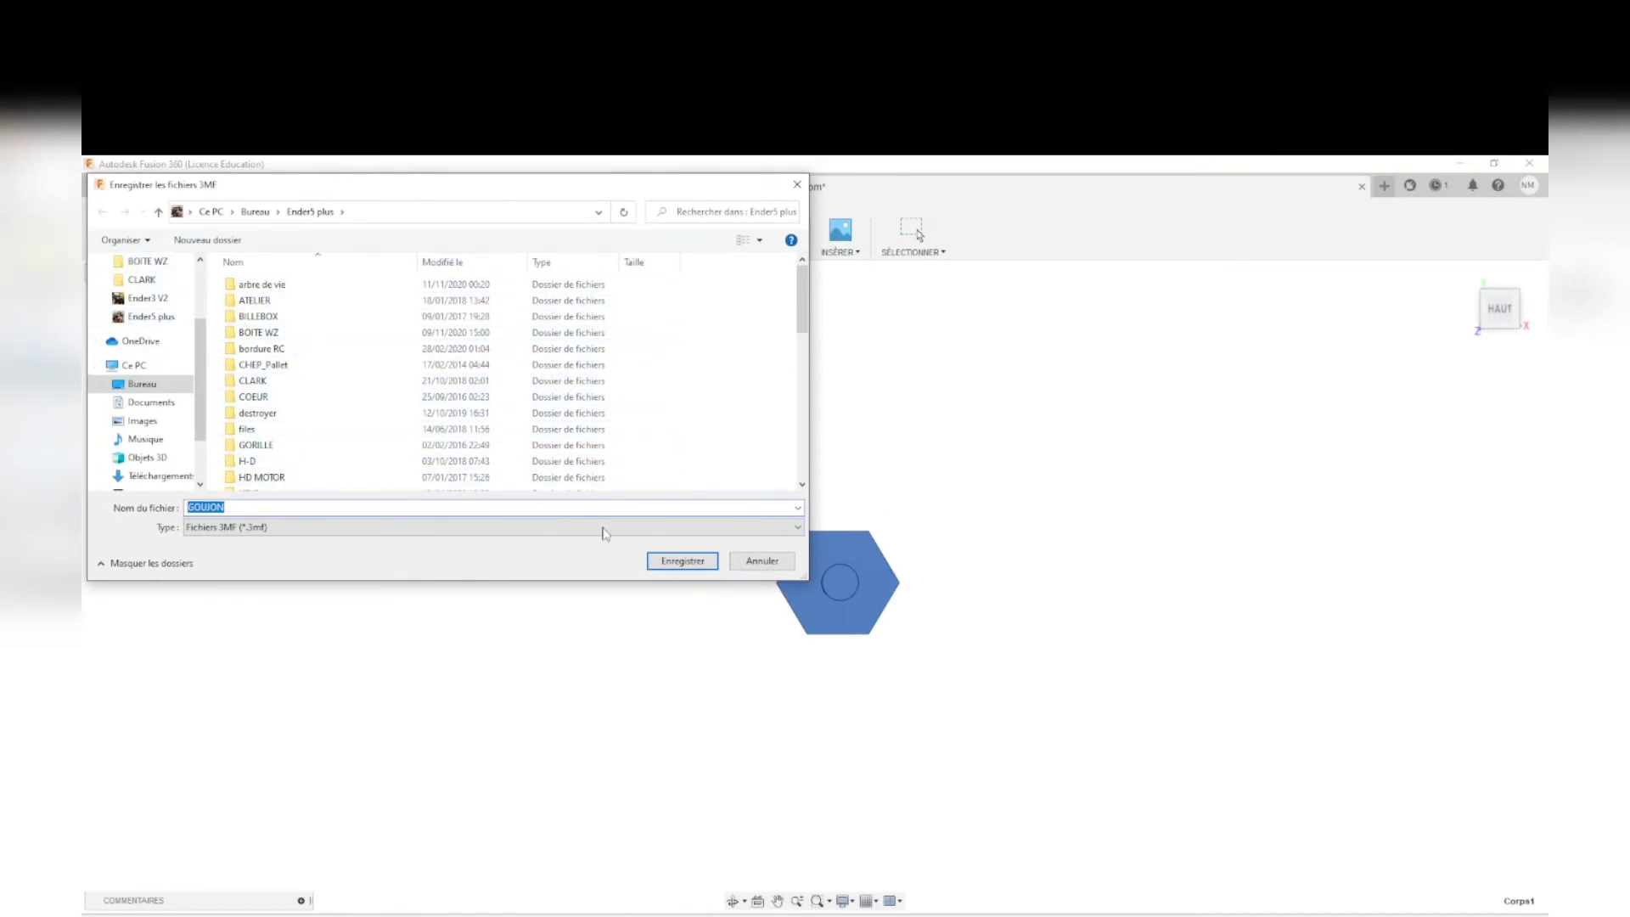
click(684, 562)
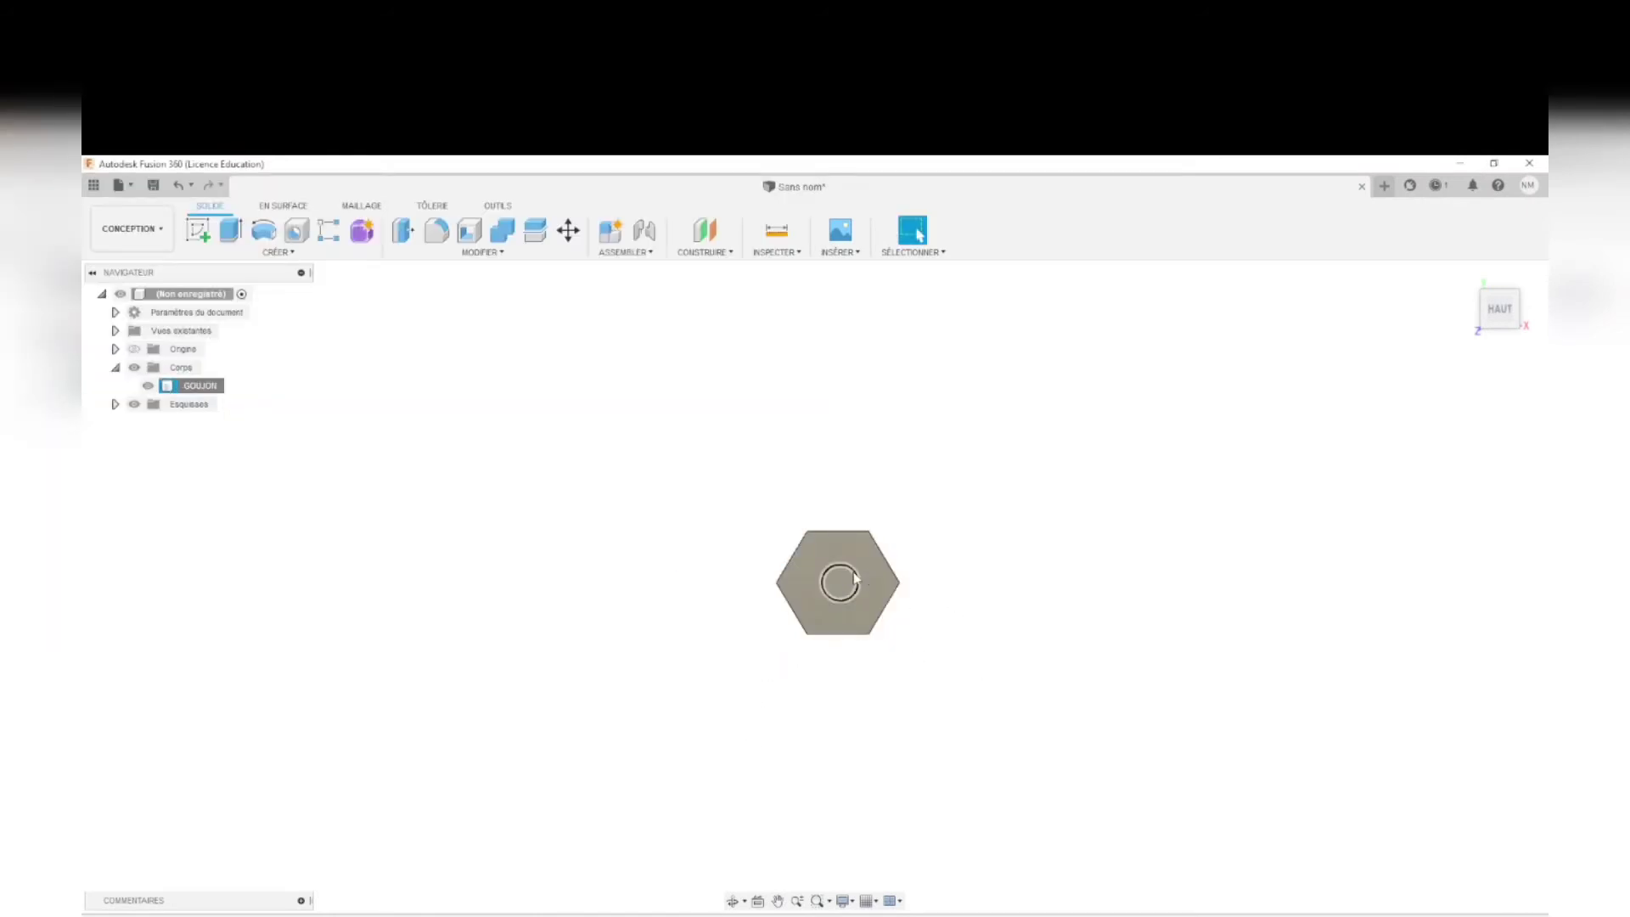
Step: Close the design and save it under the name GOUJON in Admin Project
click(1361, 188)
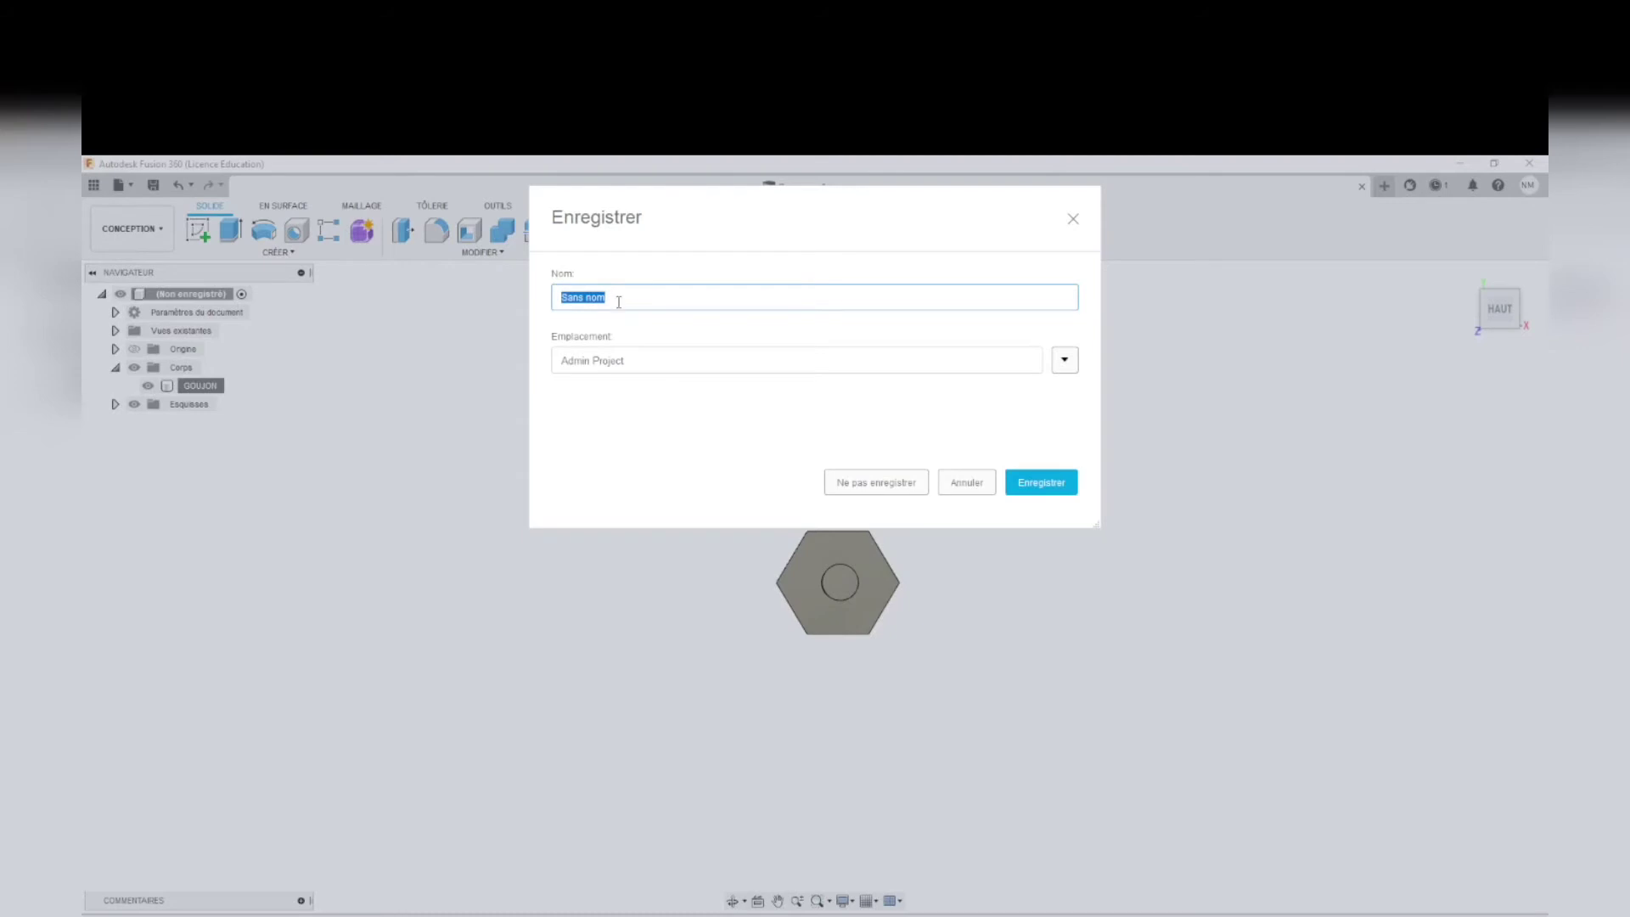
text(GOUJON)
click(1041, 482)
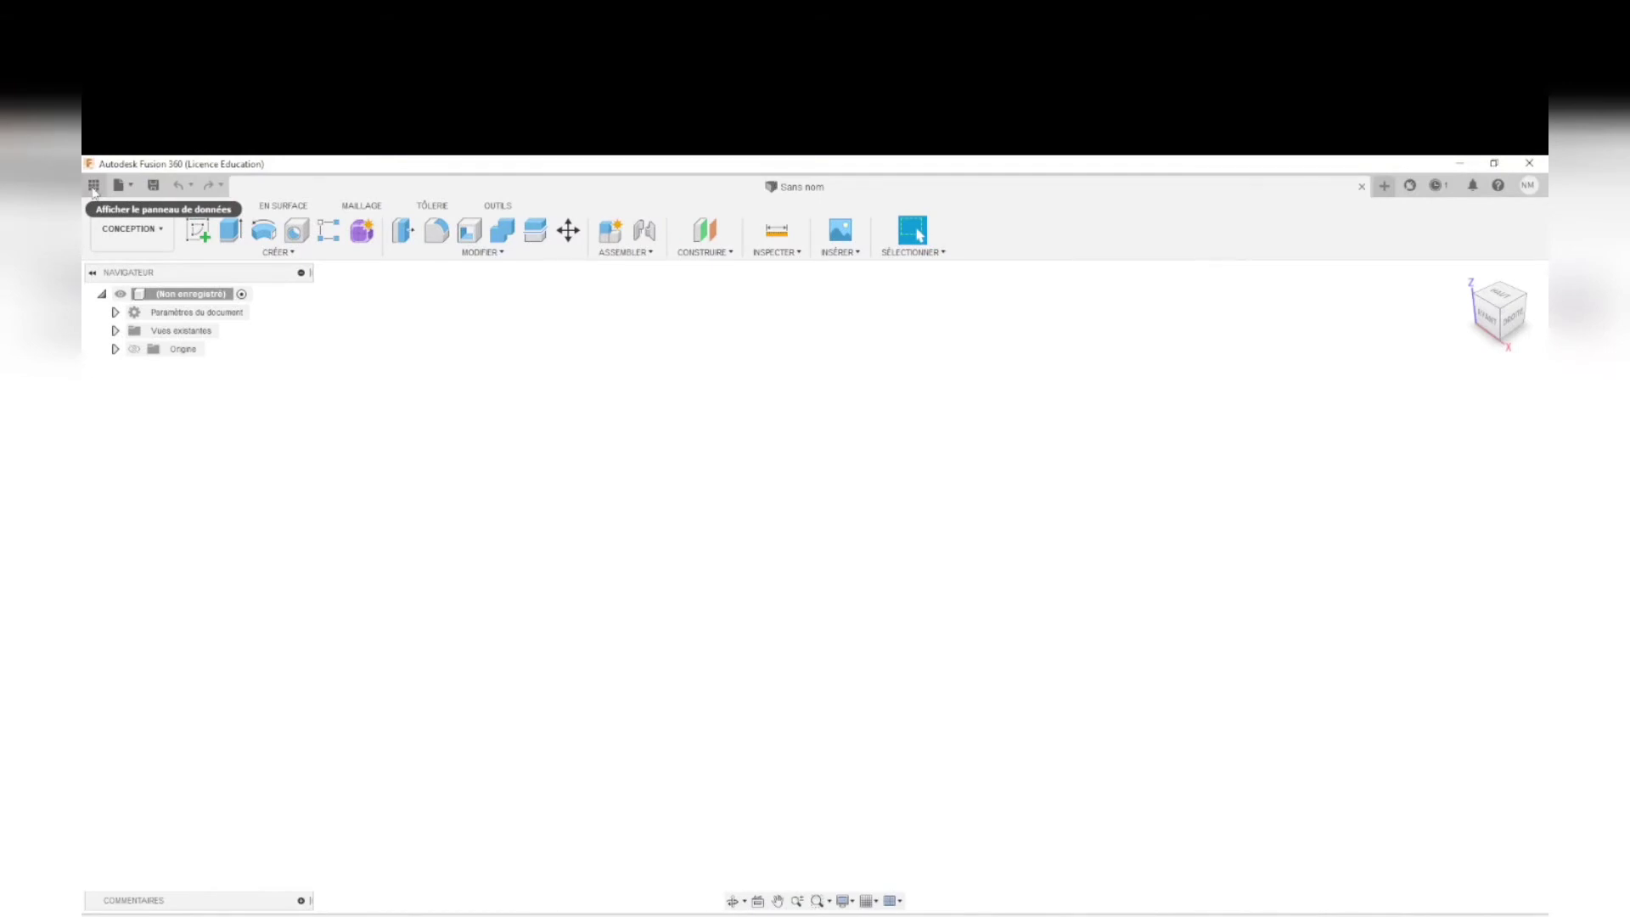
Step: Look through the list of saved designs in Admin Project and close the list
click(93, 186)
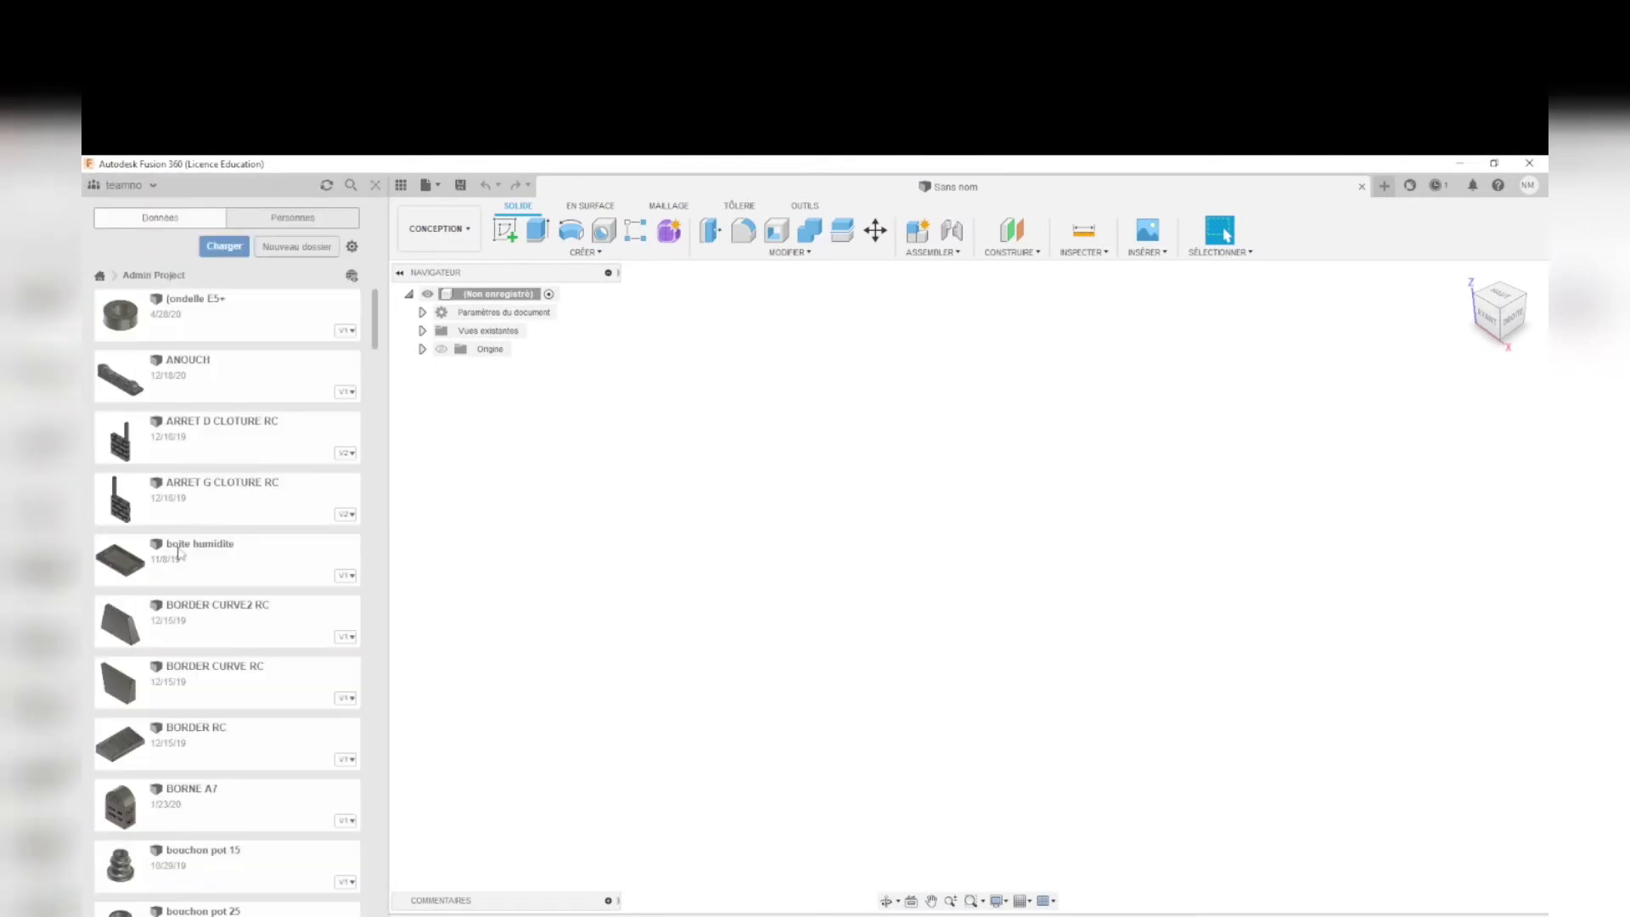
scroll(215, 717, down, 5)
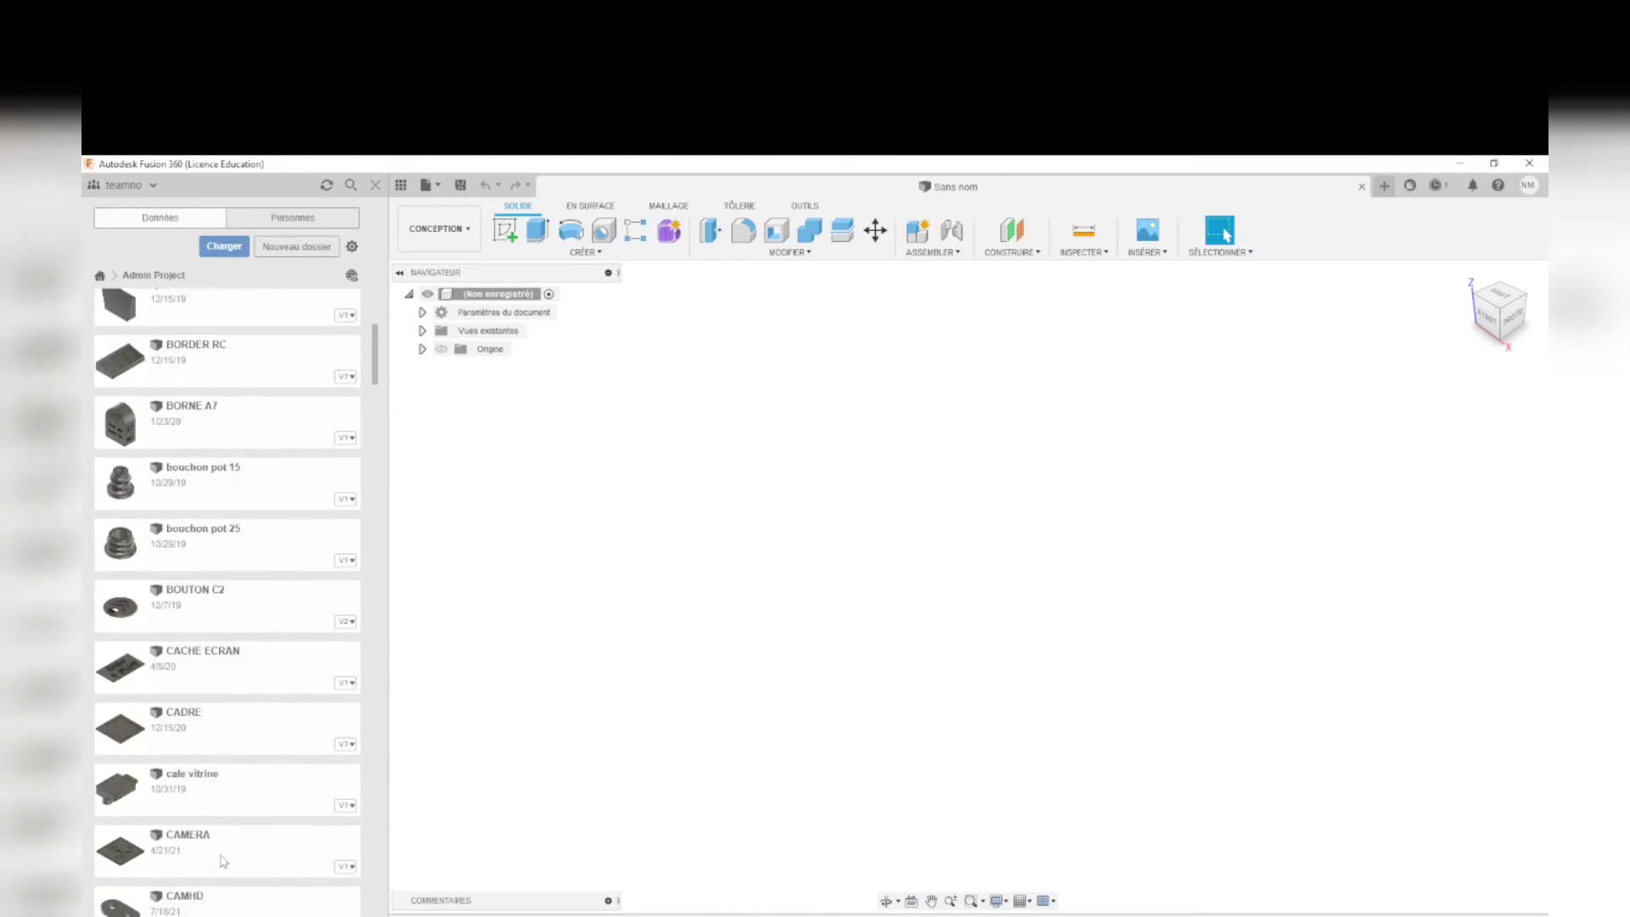
scroll(246, 679, down, 8)
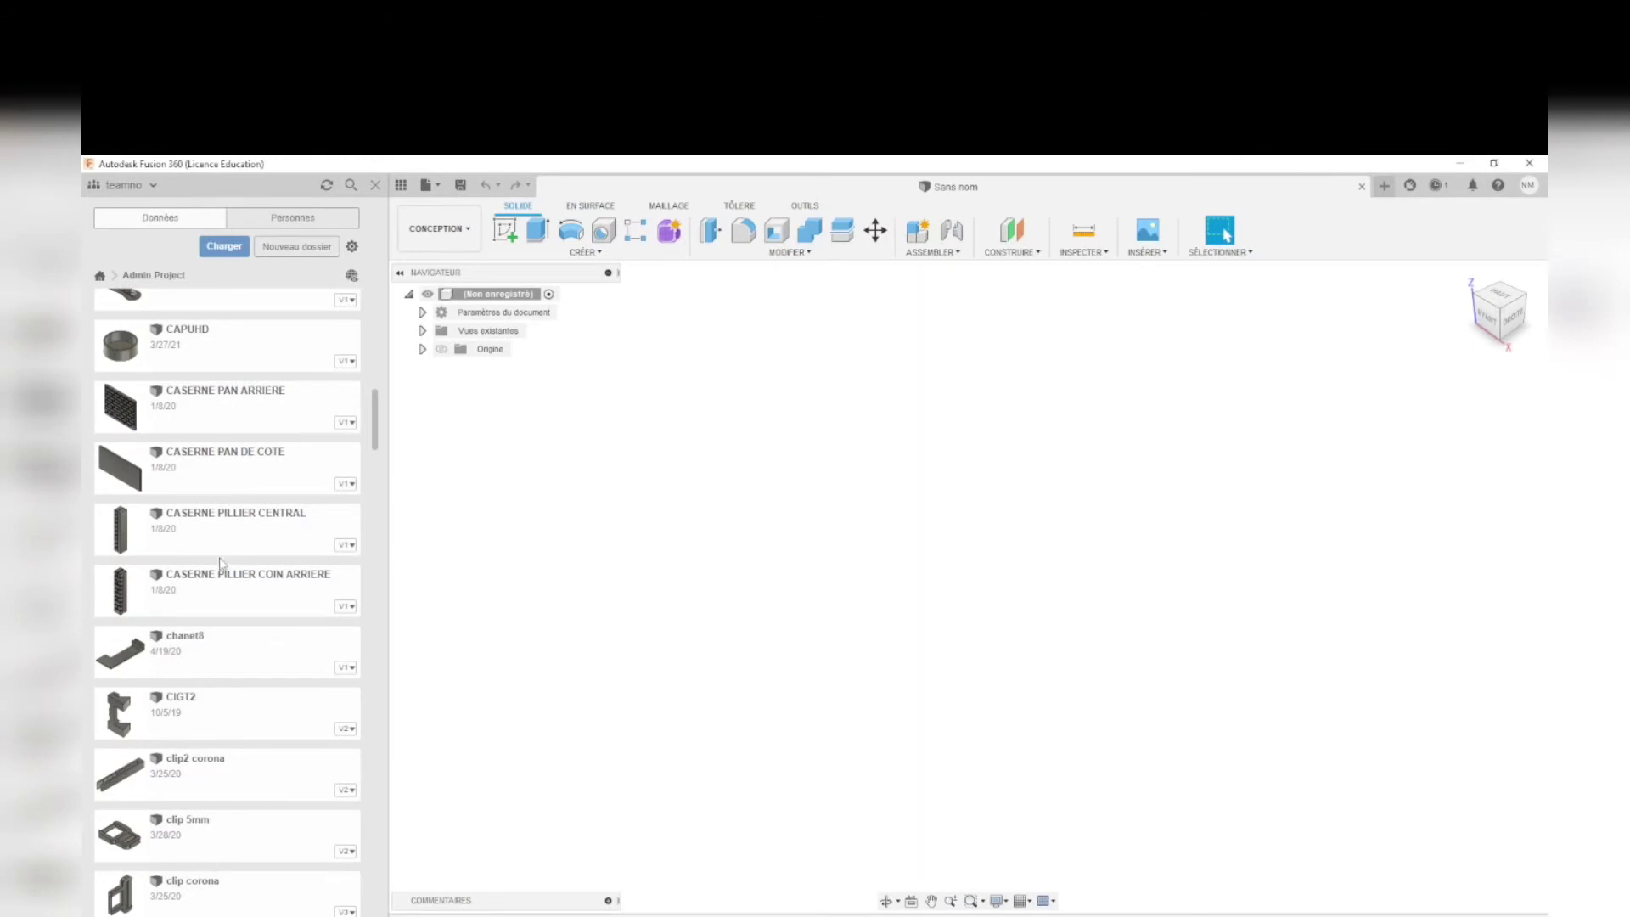
scroll(218, 602, up, 10)
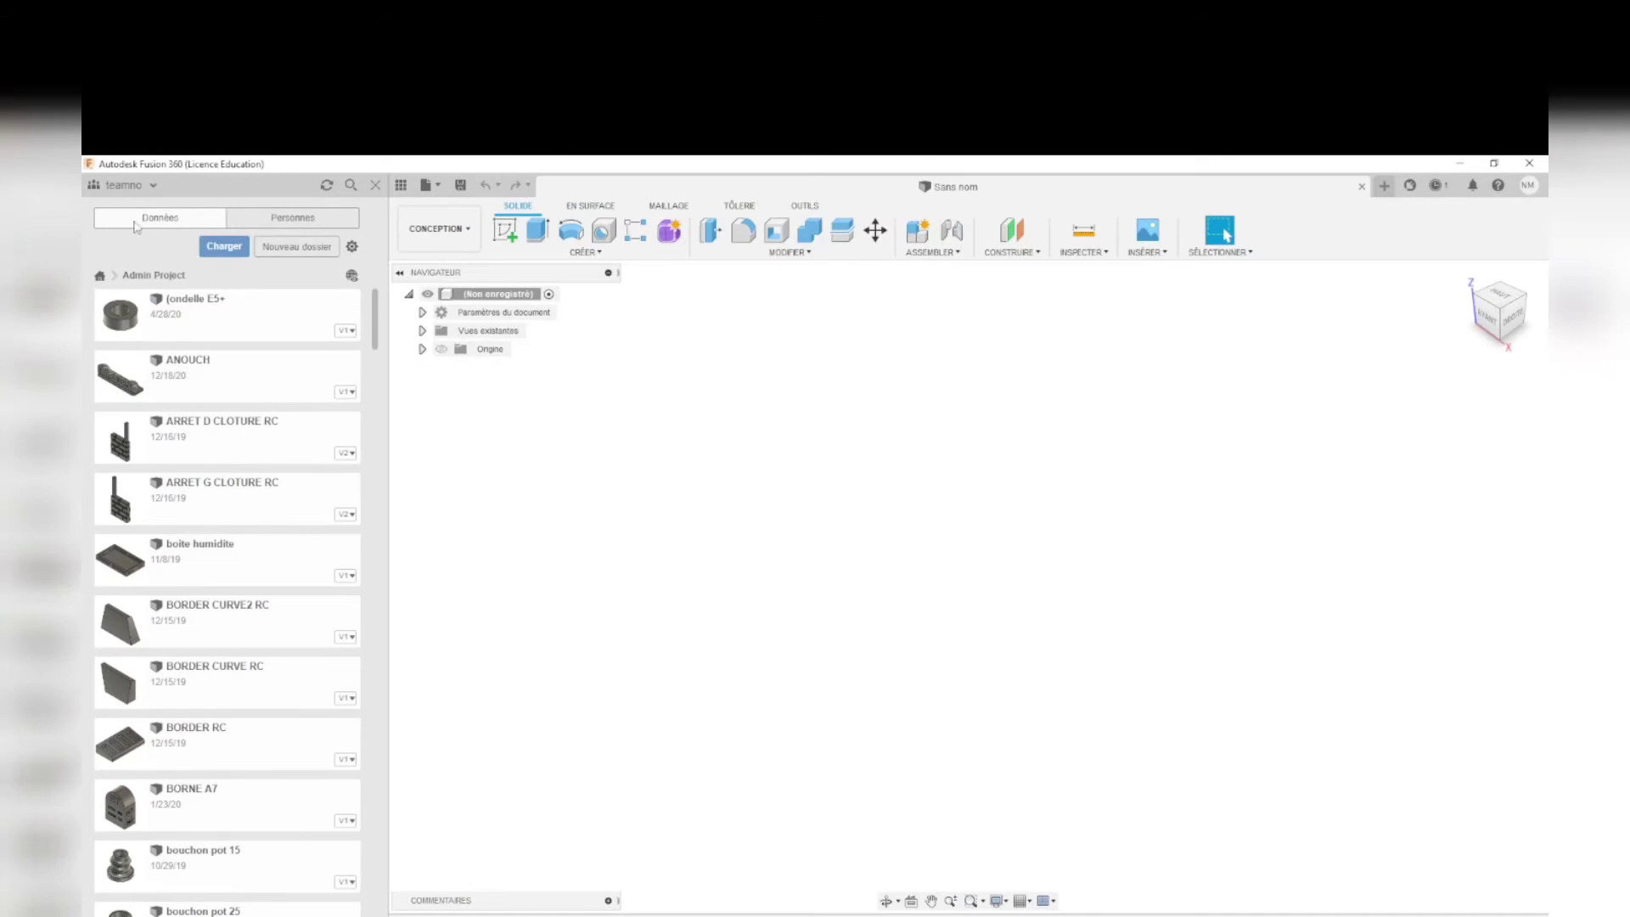
click(375, 184)
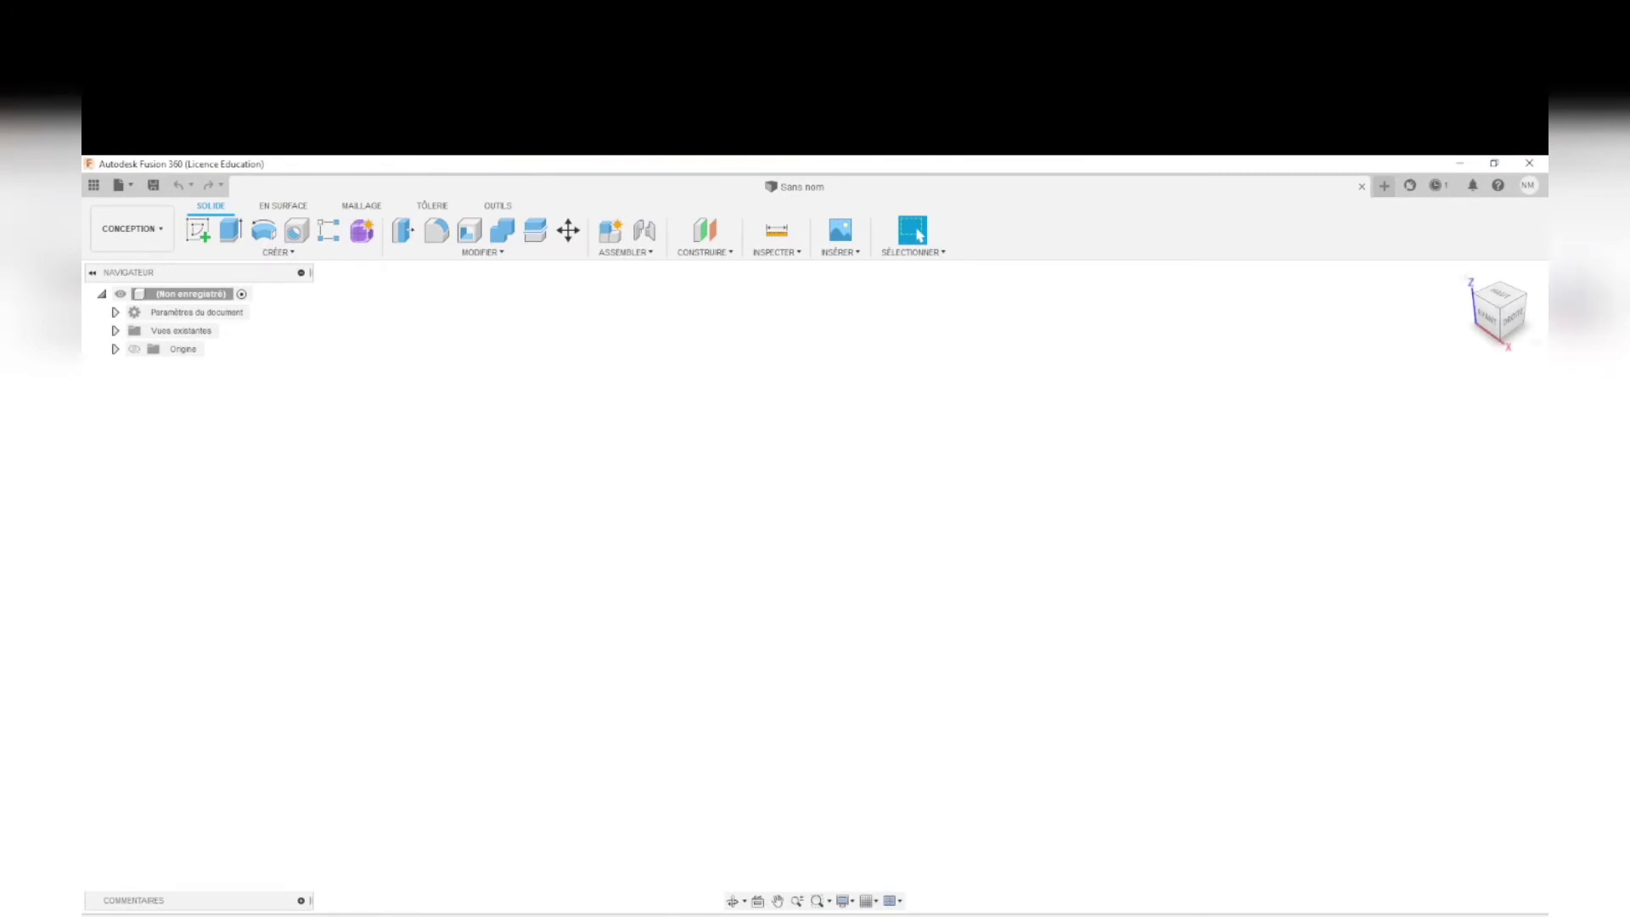
Step: Switch to Ultimaker Cura and load the GOUJON 3MF file from the Ender5 plus folder
drag(1629, 343, 779, 259)
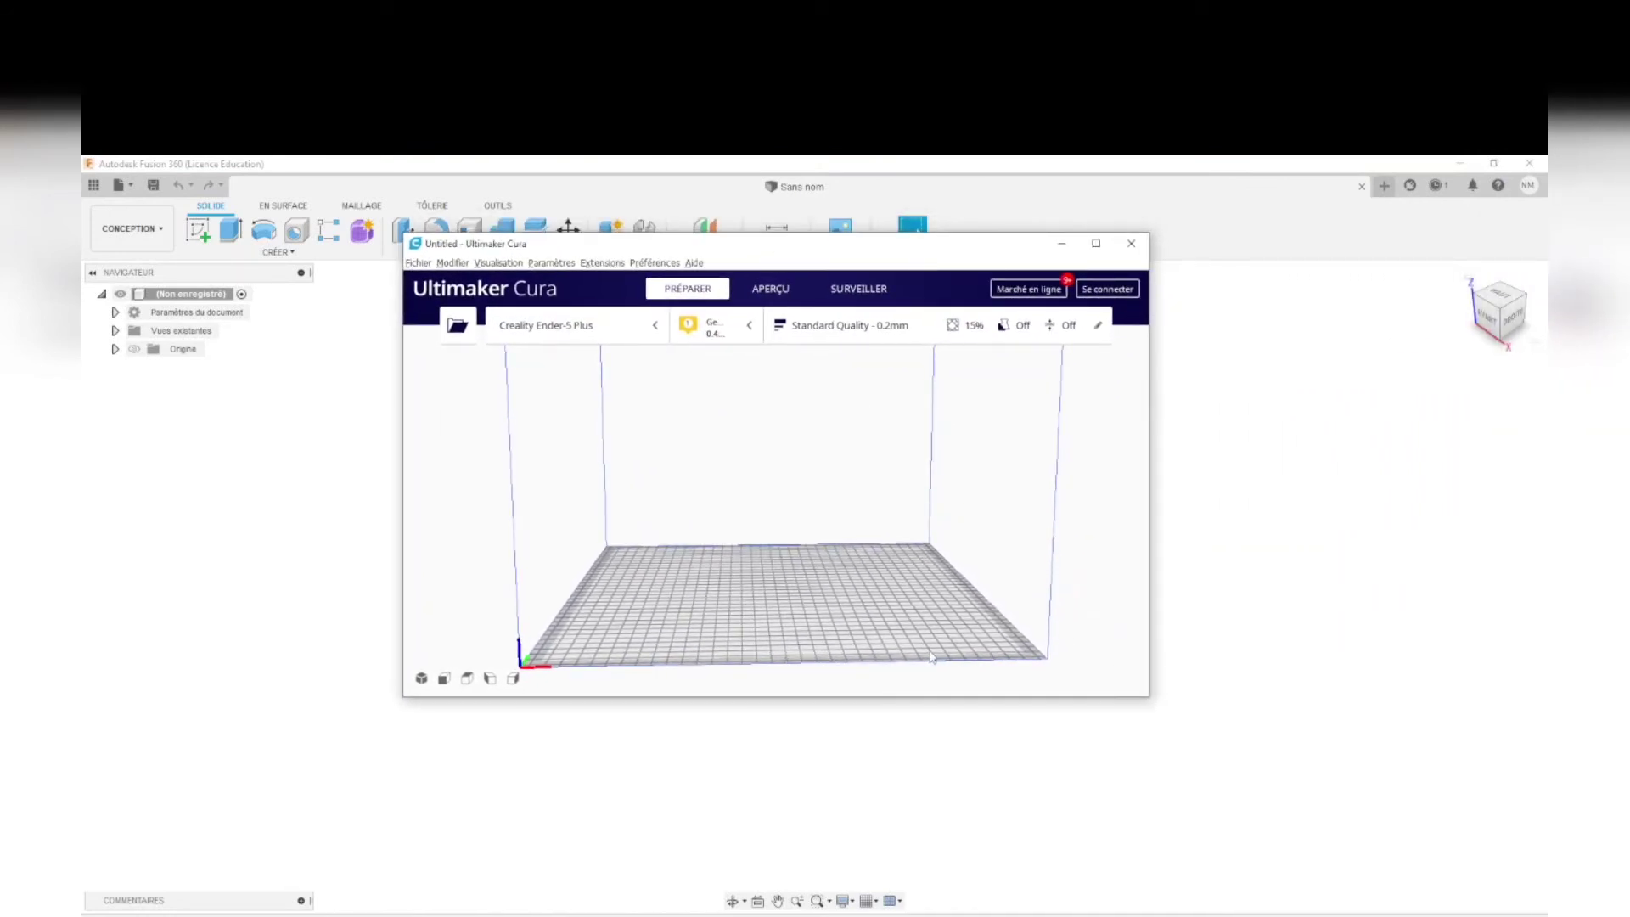
click(462, 336)
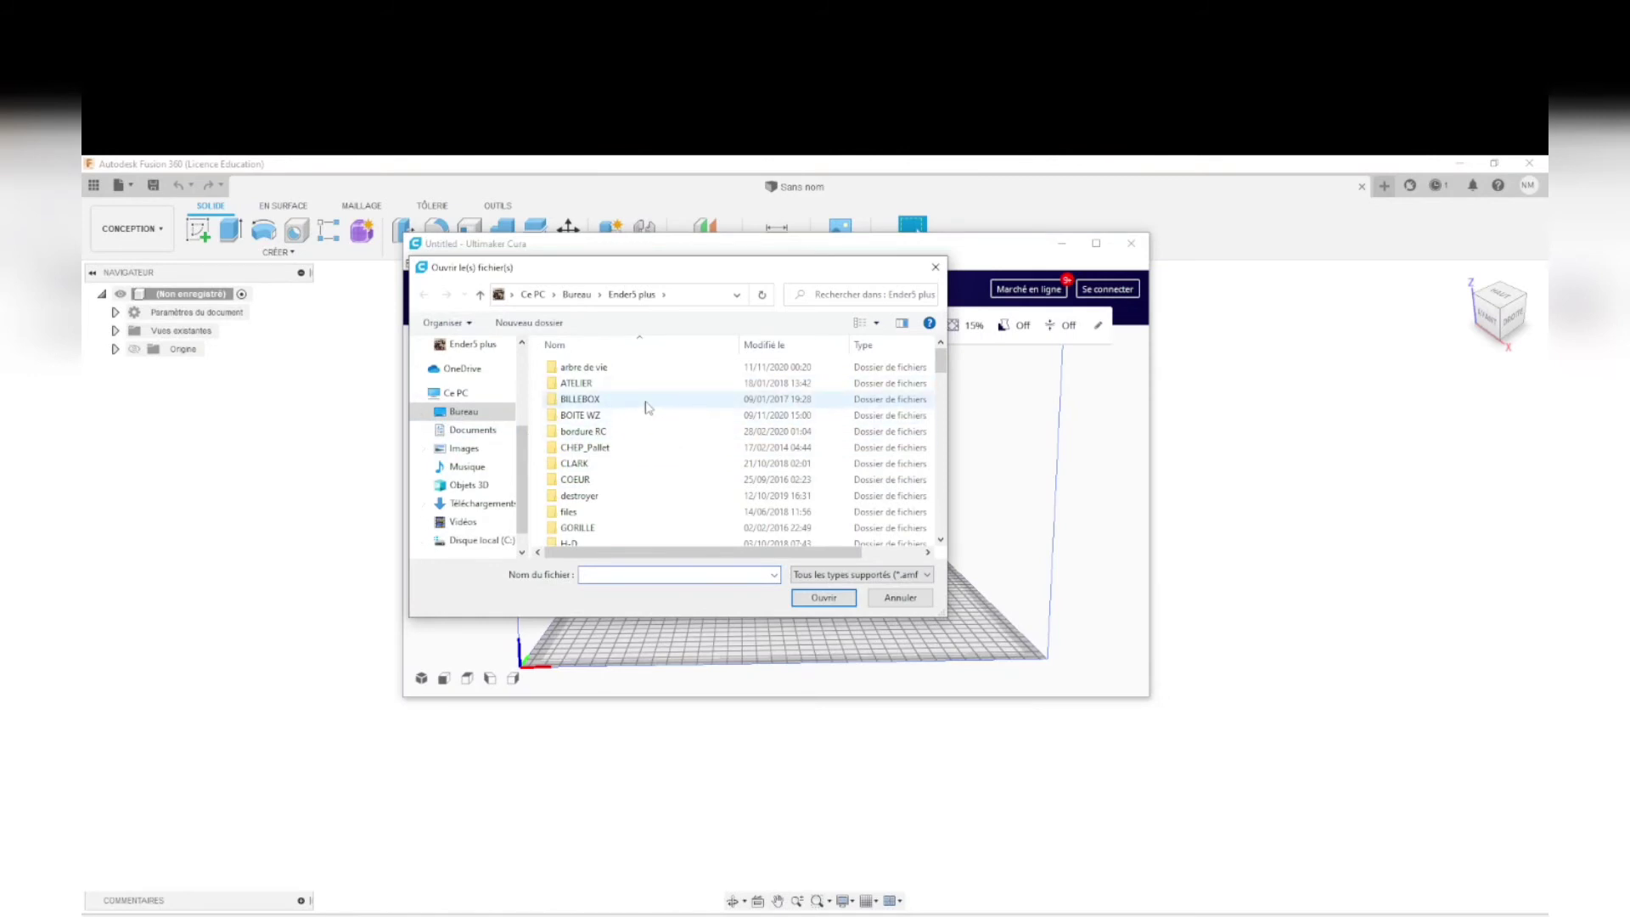
scroll(636, 439, down, 10)
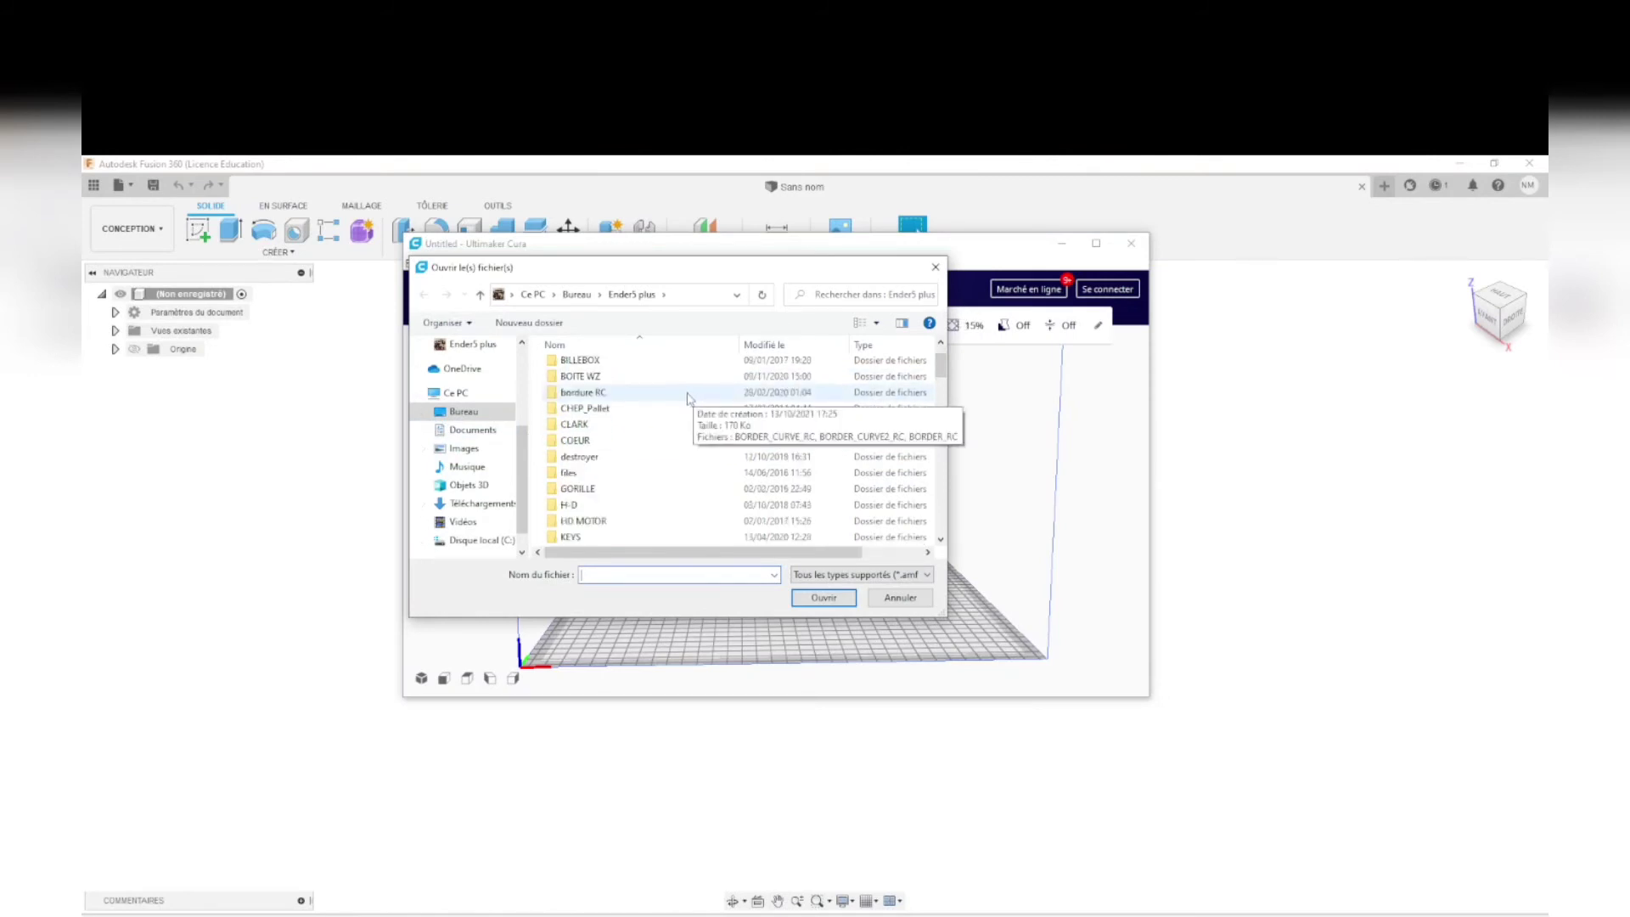
scroll(631, 439, down, 6)
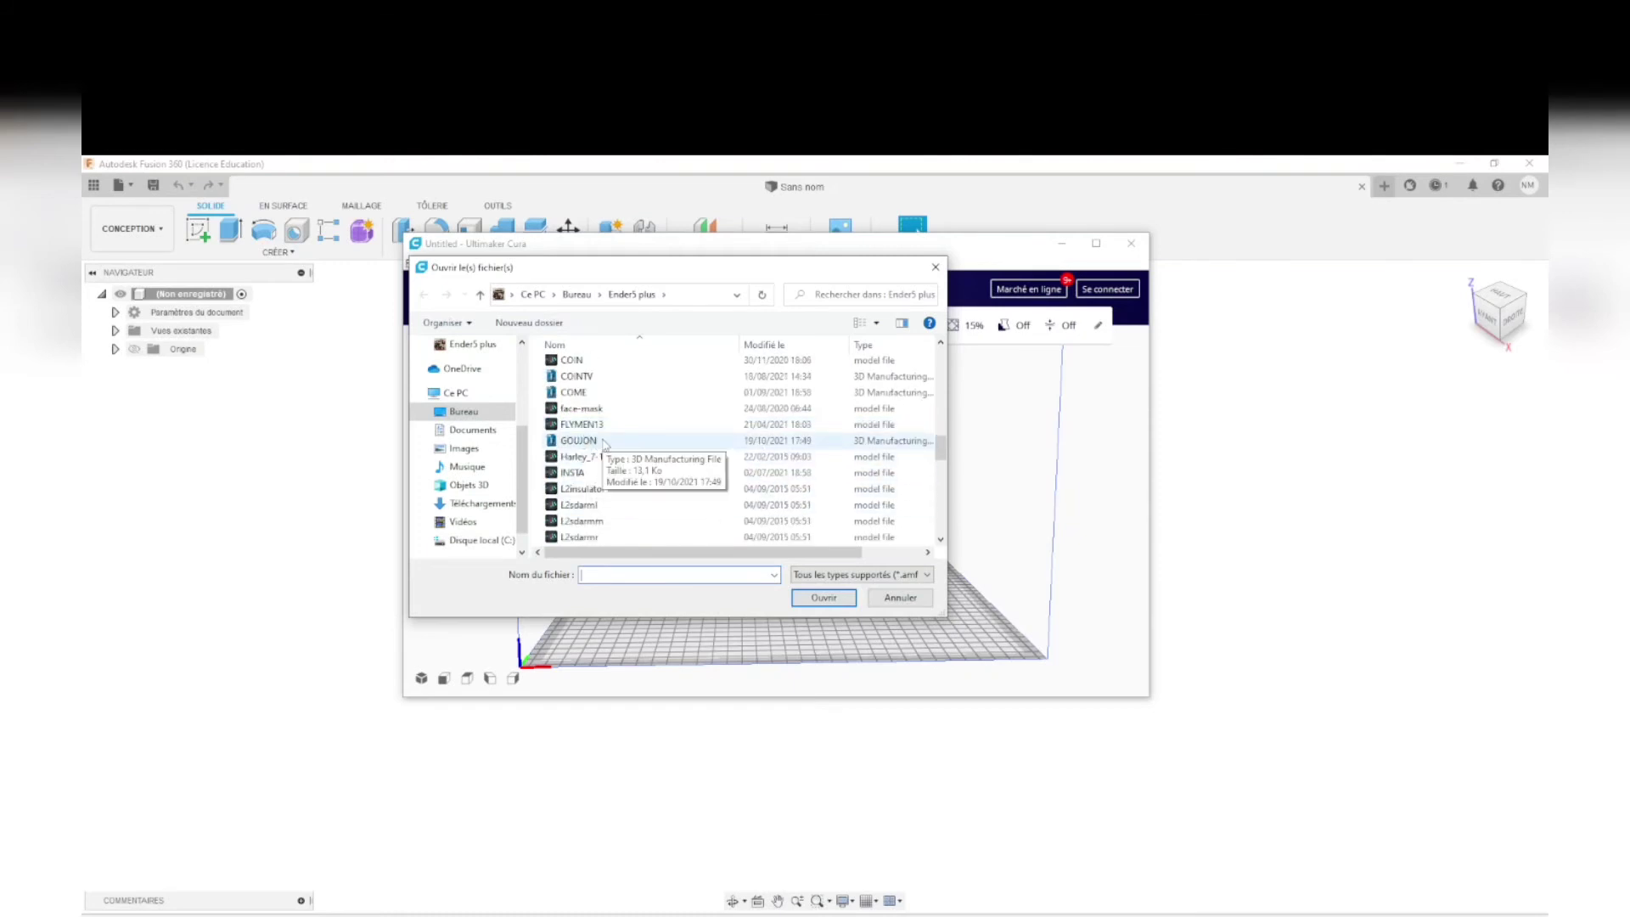
double_click(604, 442)
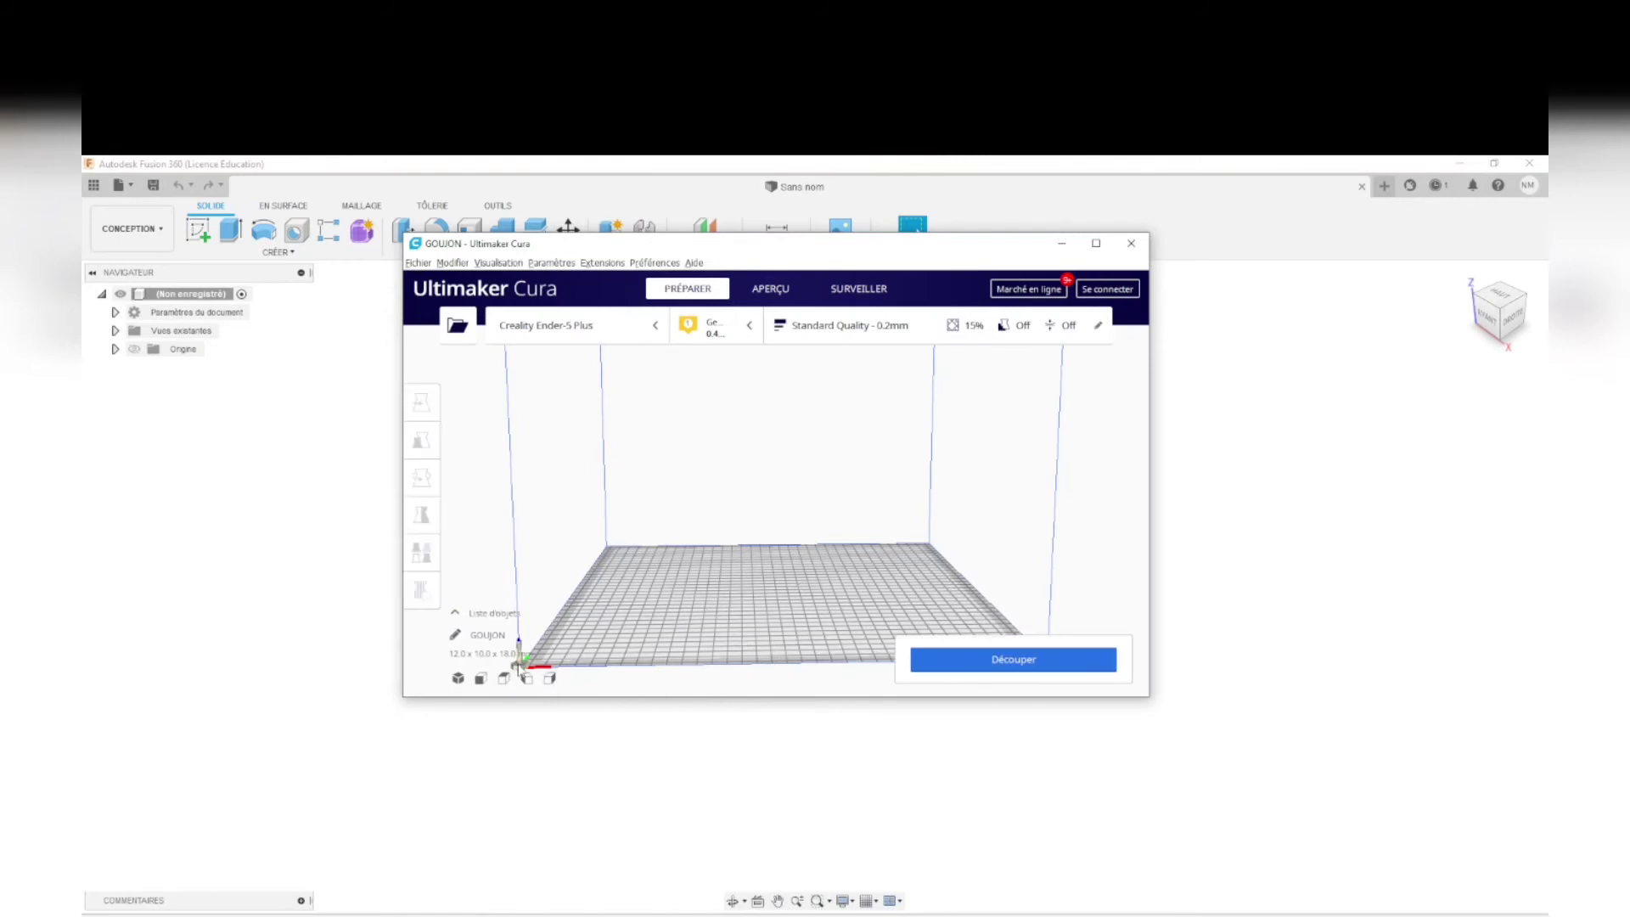
Step: Centre the GOUJON model on the build plate at X 0, Y 0
click(520, 665)
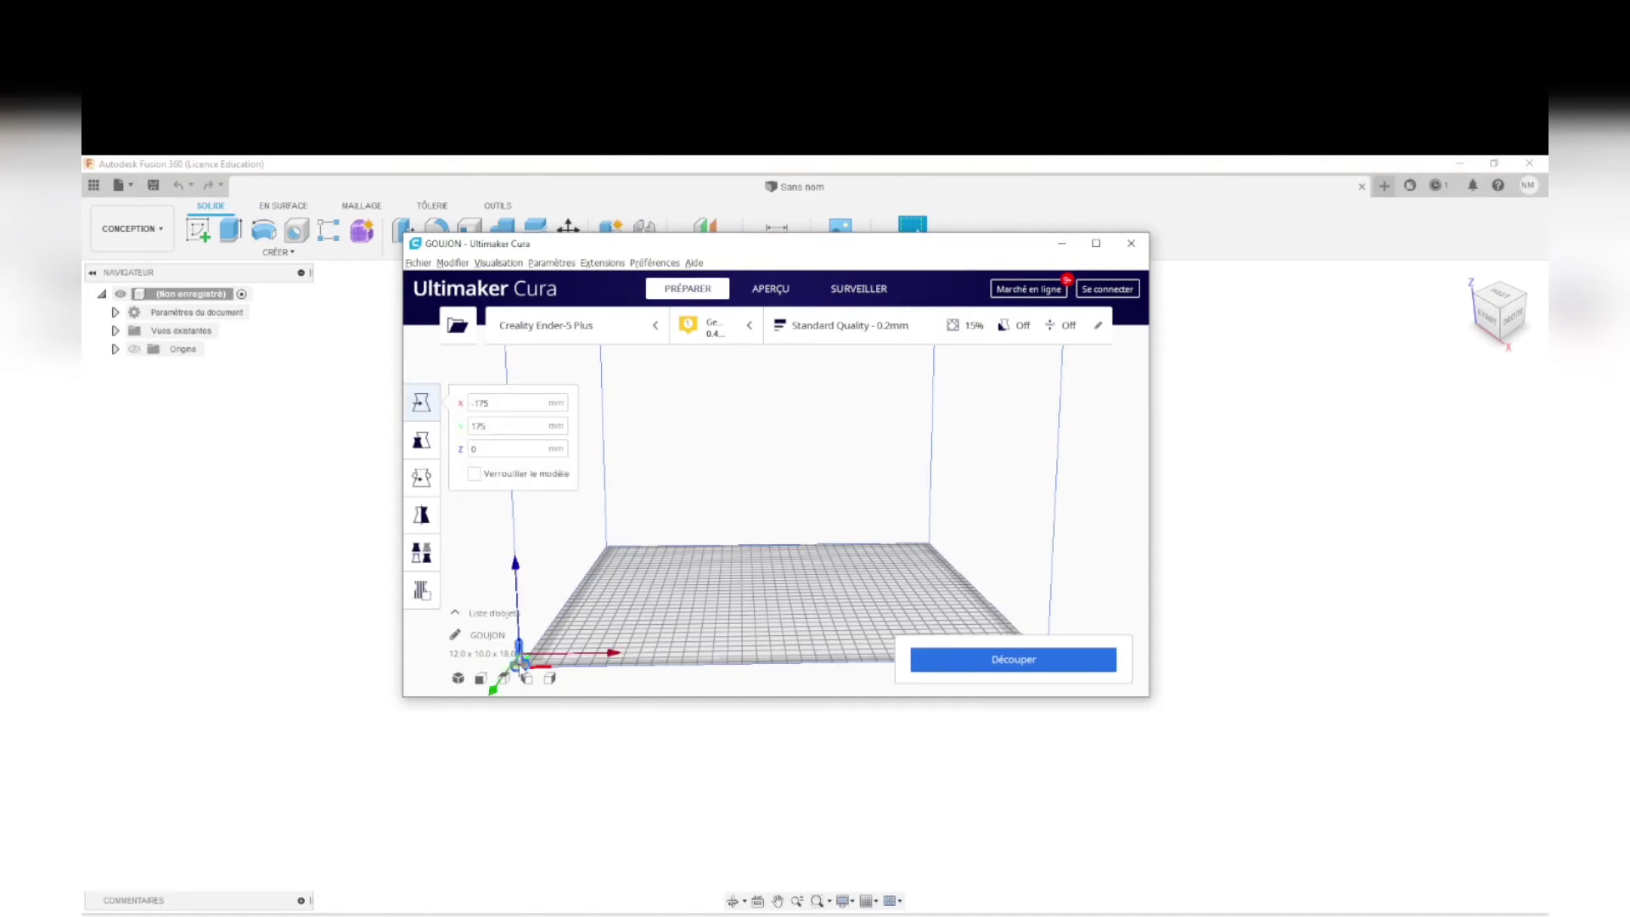
right_click(521, 666)
click(625, 673)
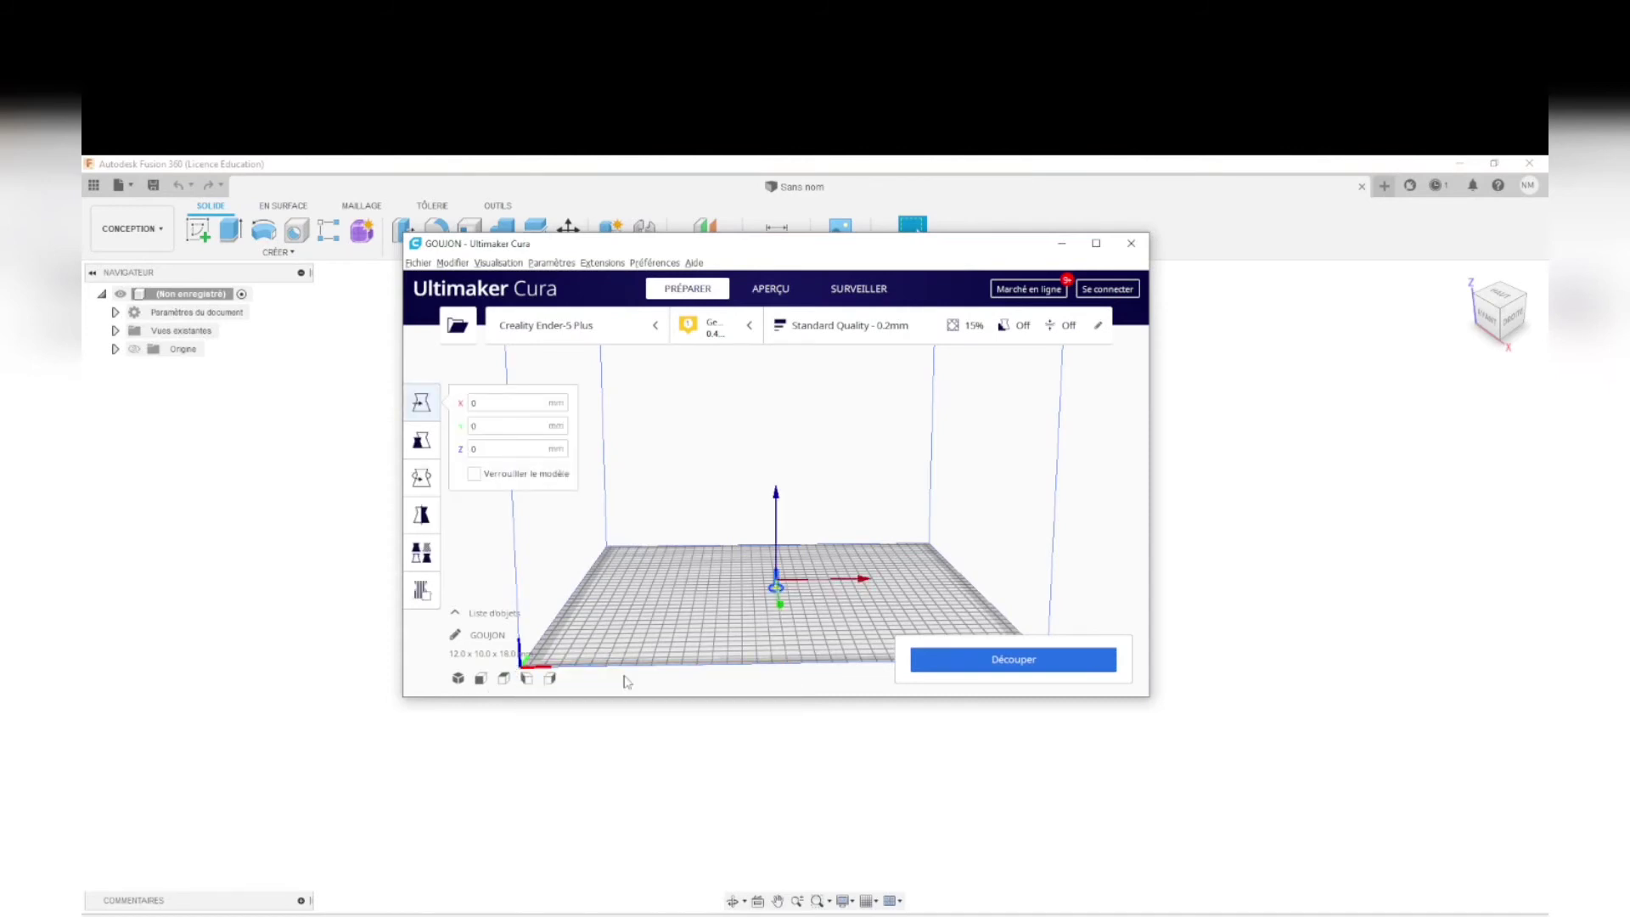
Step: Slice the GOUJON model, save the G-code to the removable drive, and eject the drive
click(1024, 667)
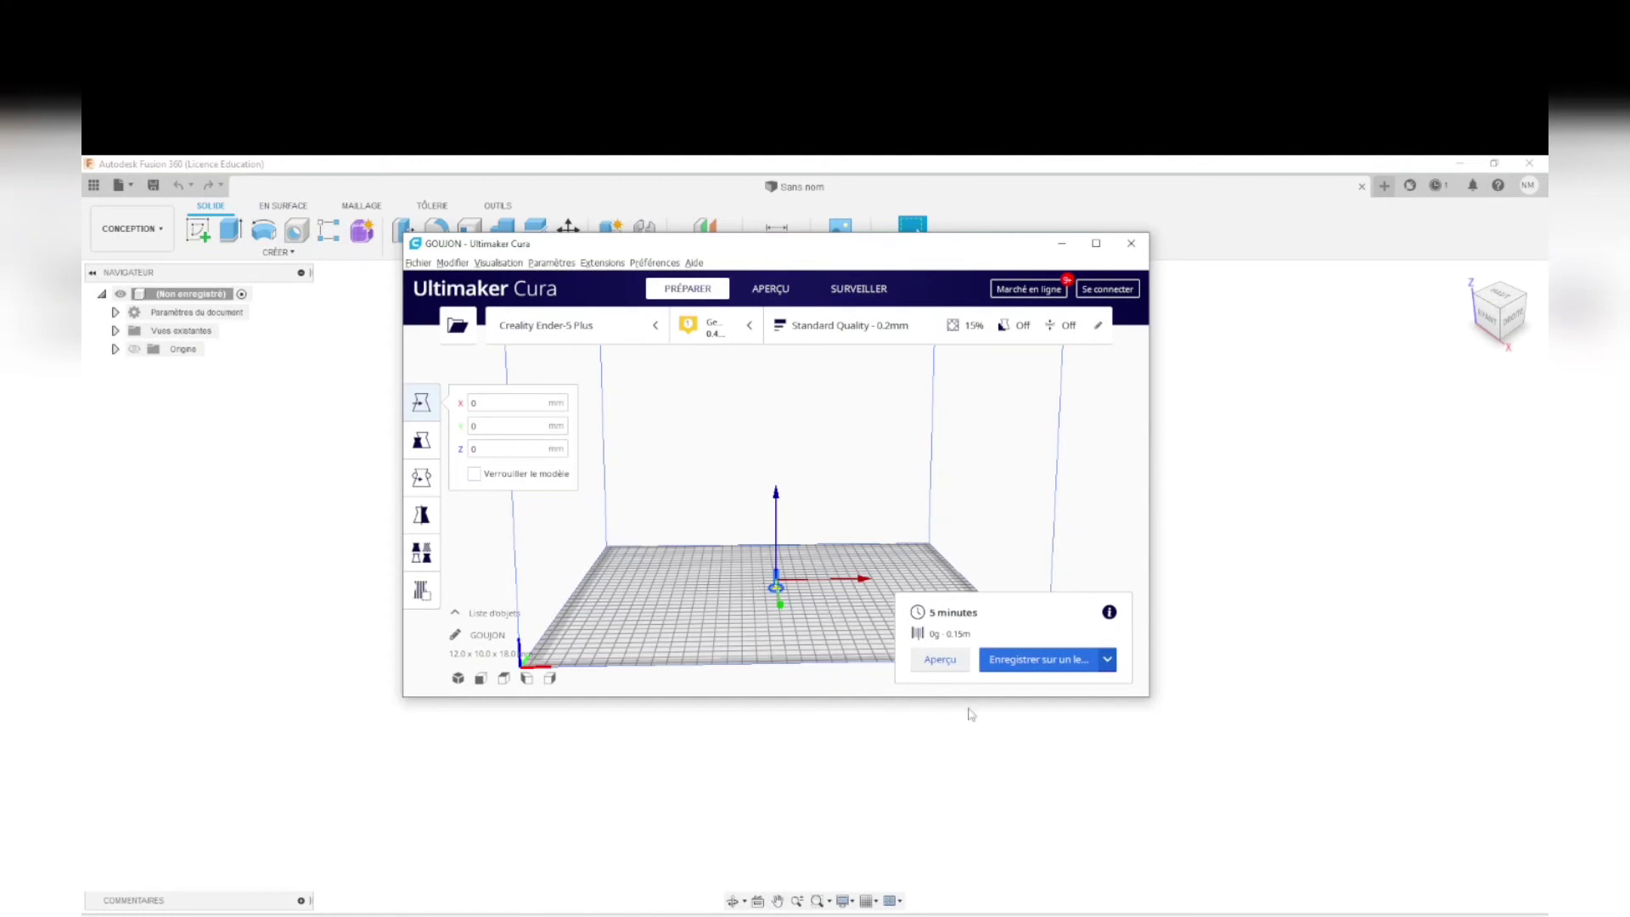
click(1040, 668)
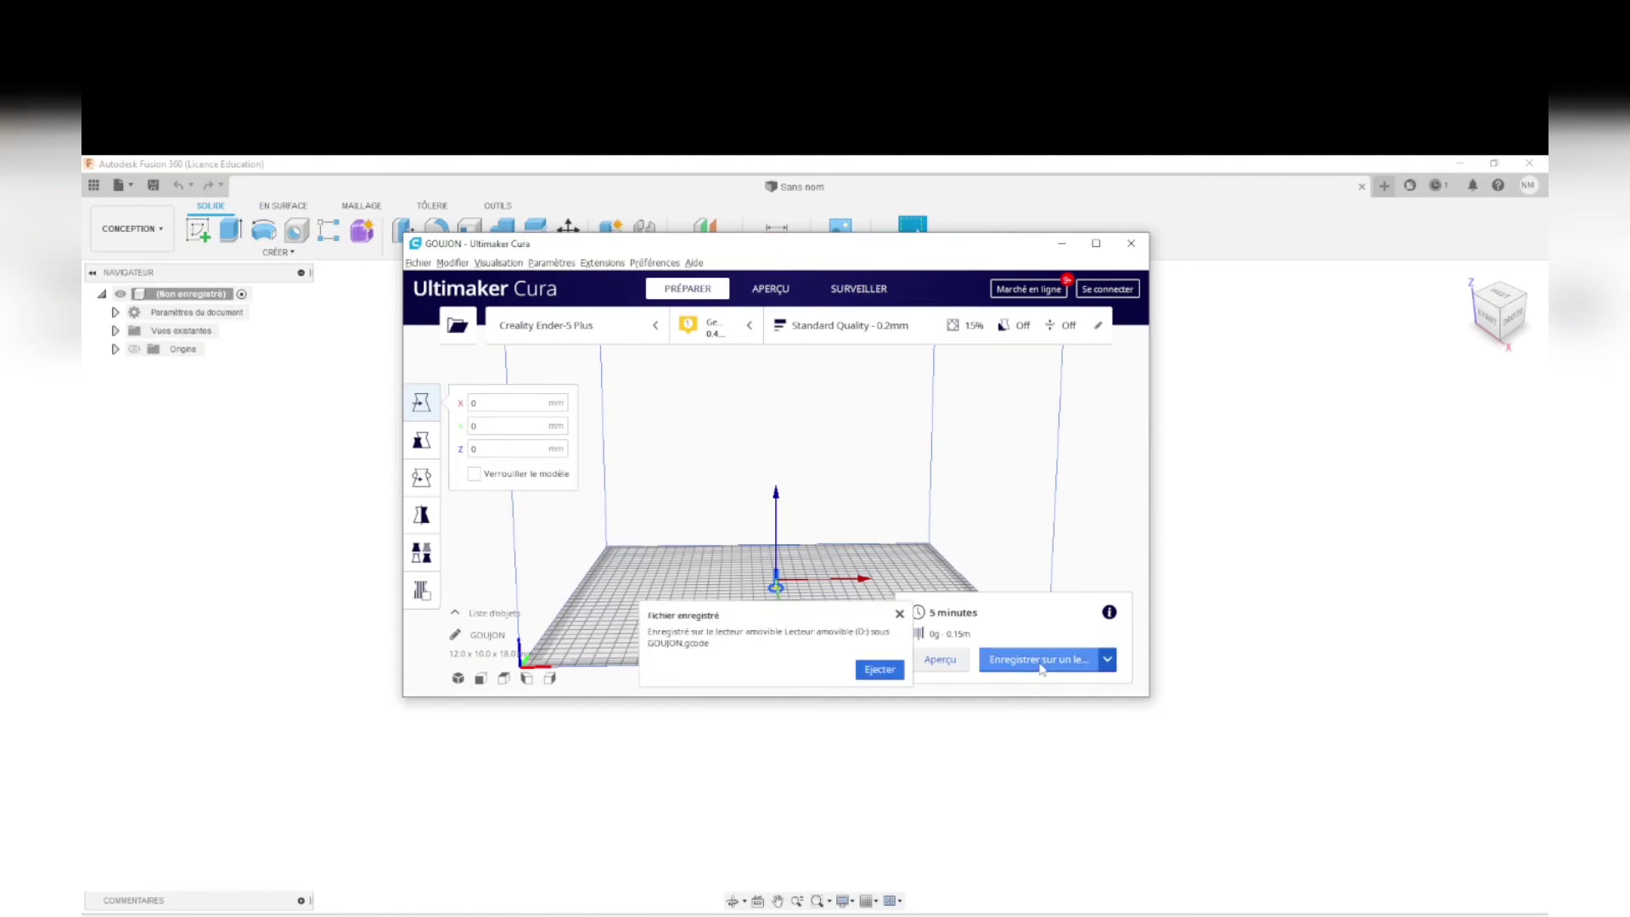
click(878, 670)
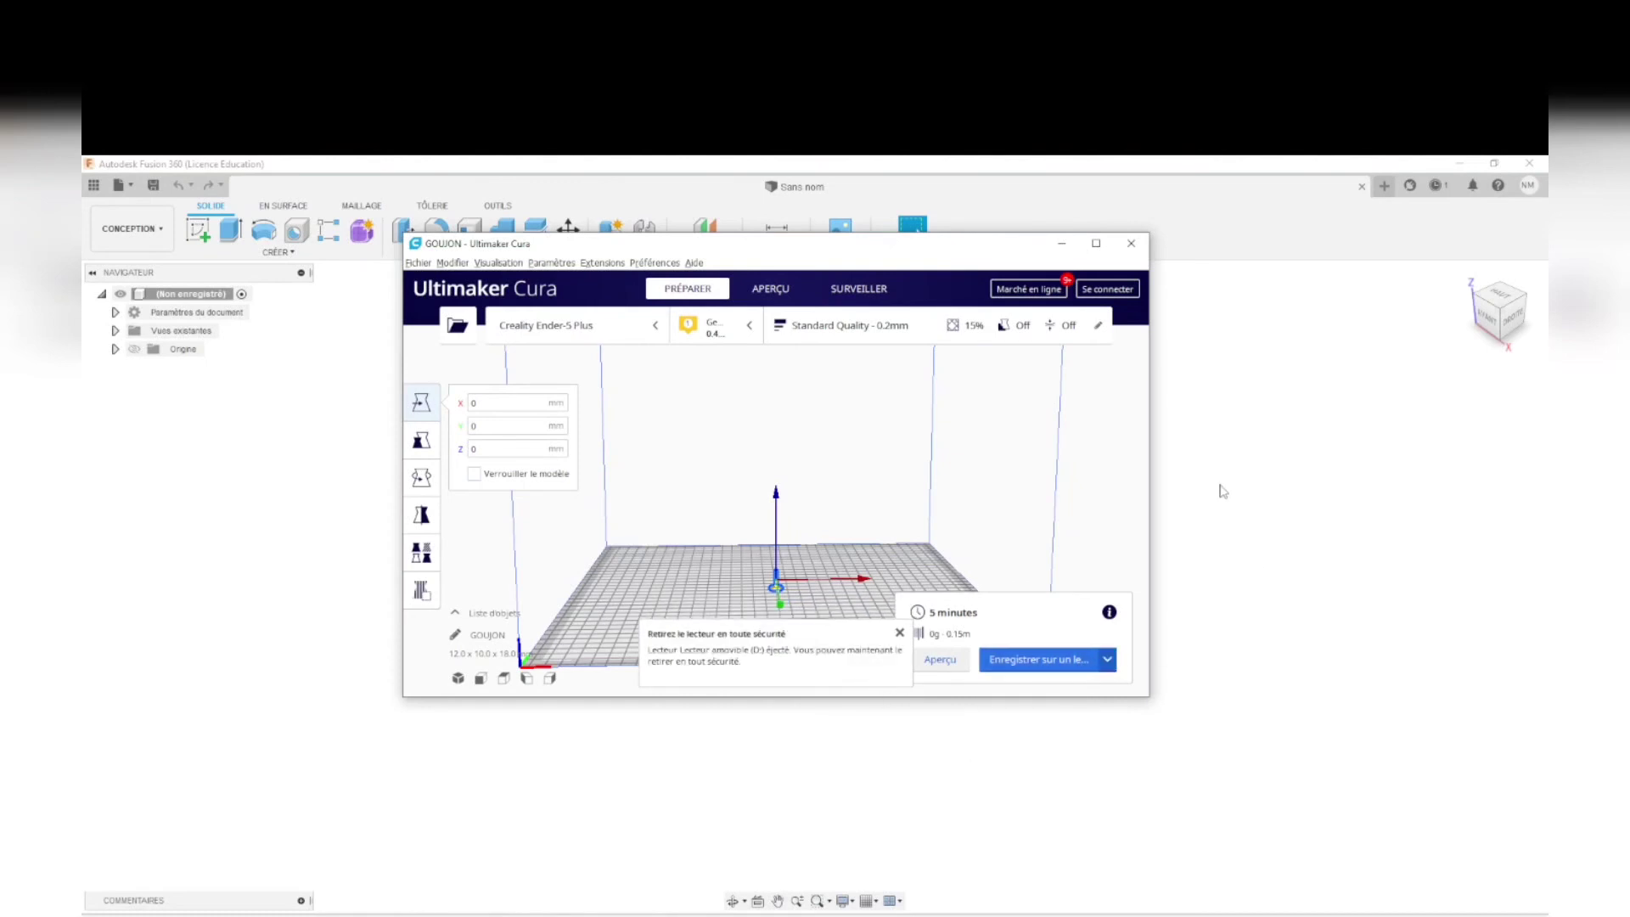